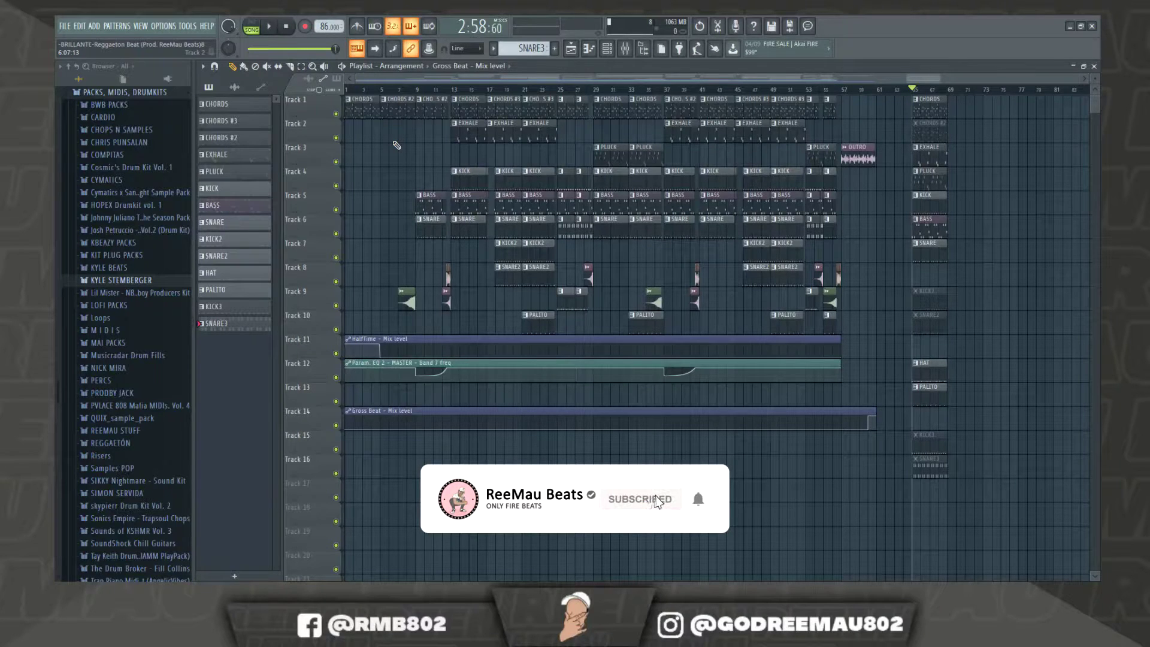
Go to the pattern stack at bar 65 and open the CHORDS channel's instrument to view its Nexus preset
scroll(948, 91, up, 5)
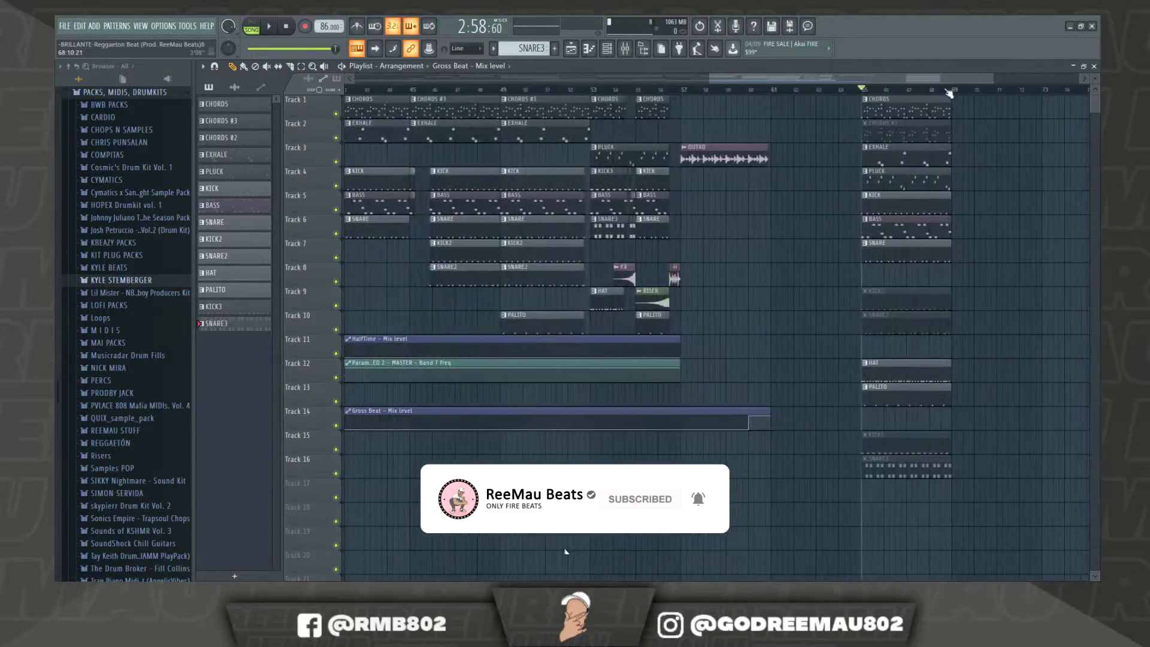
drag(829, 82, 877, 79)
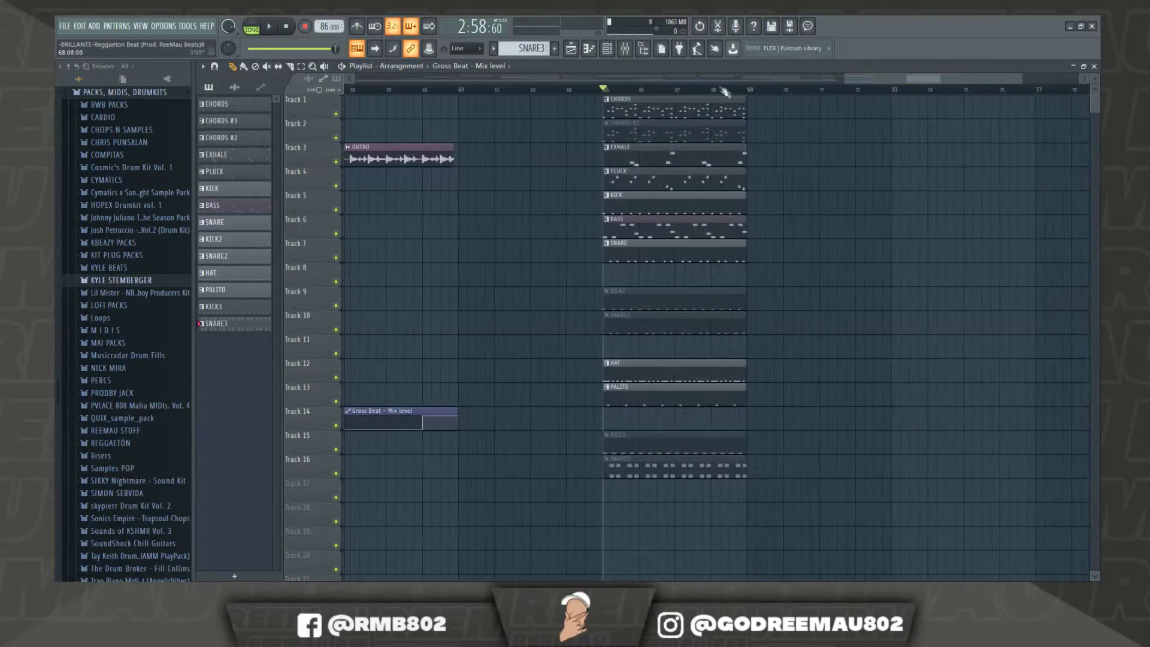
scroll(749, 95, up, 3)
scroll(745, 95, up, 4)
scroll(746, 95, down, 3)
click(596, 111)
click(607, 48)
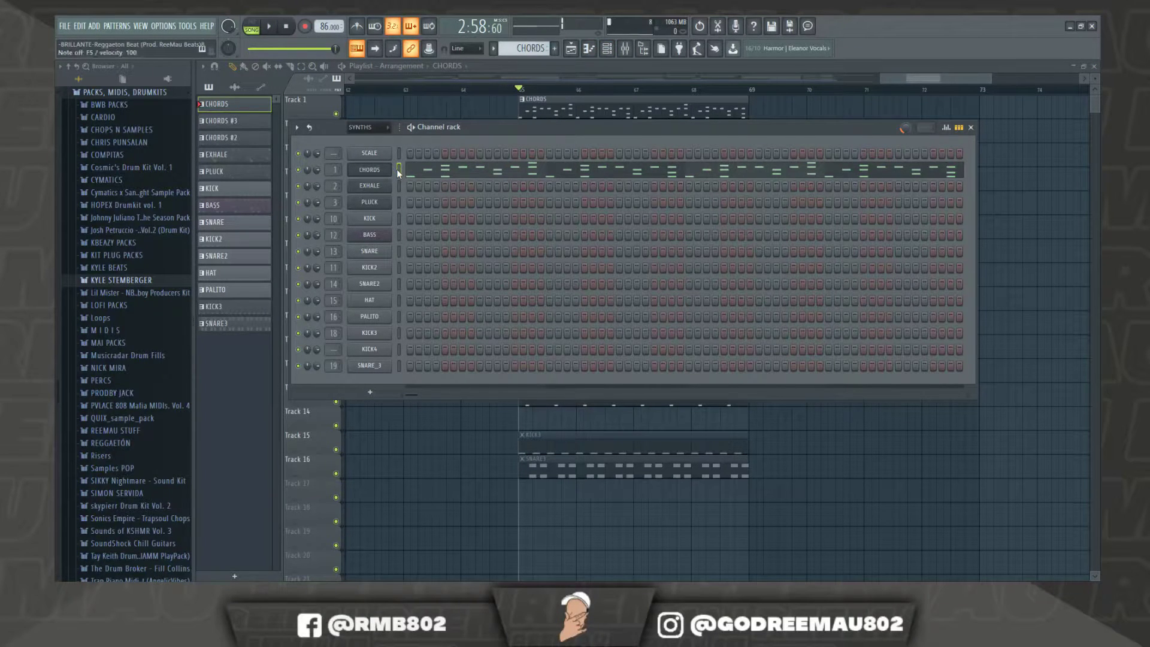
click(377, 170)
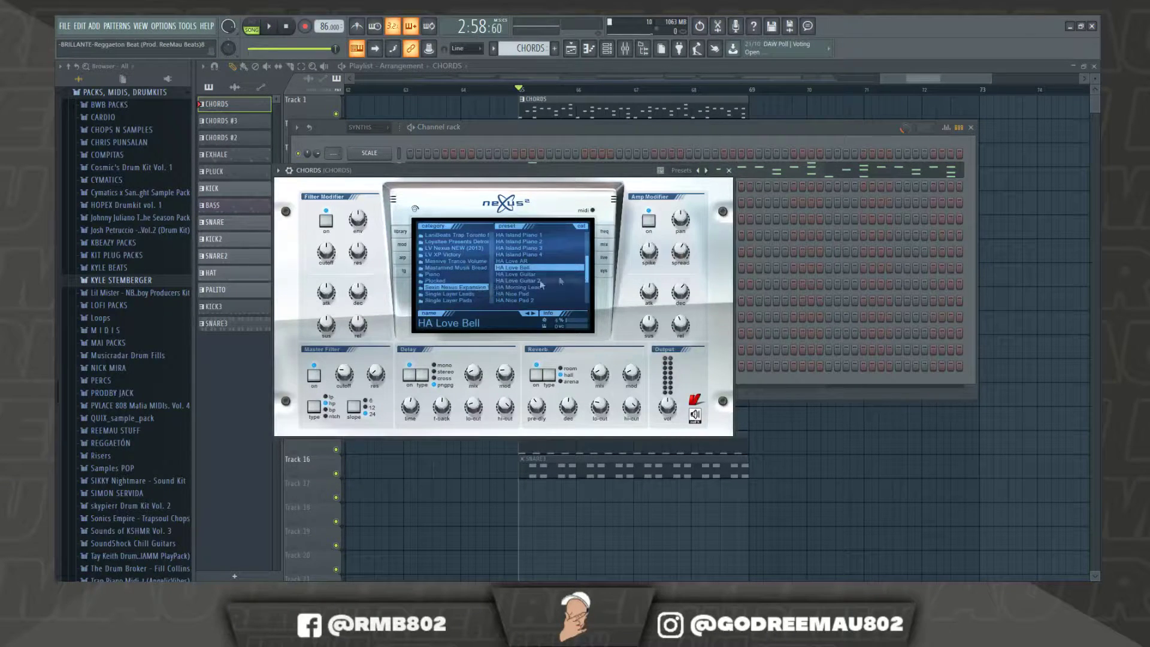
Open the CHORDS channel's notes in the piano roll and play the pattern in pattern mode
click(598, 133)
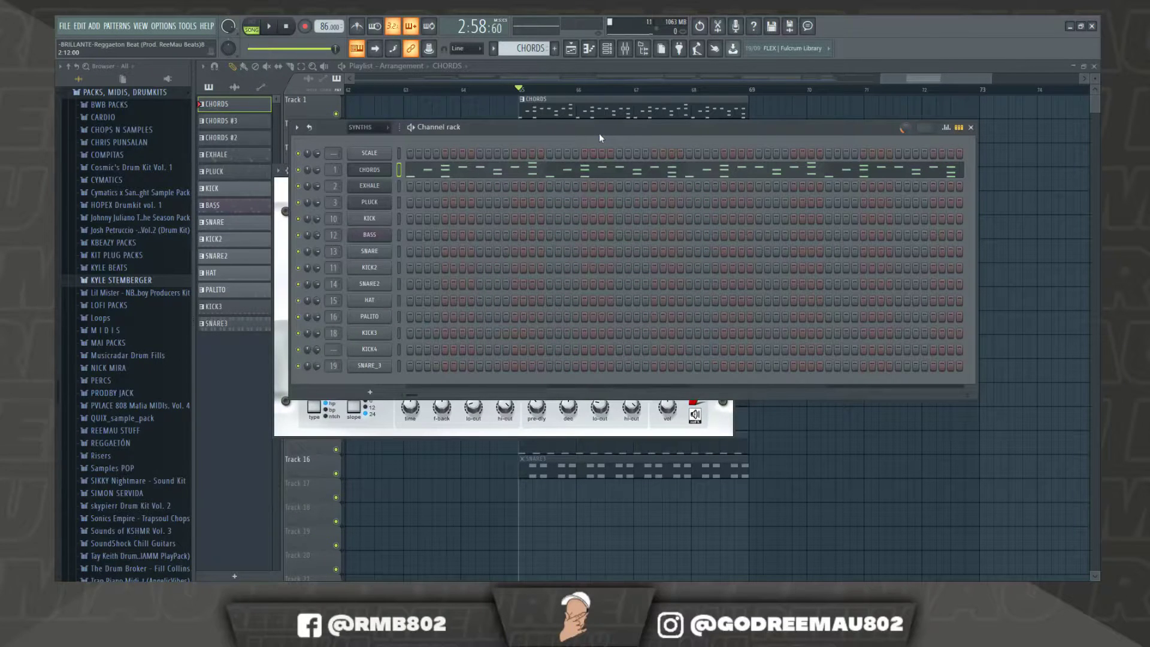
click(465, 172)
key(l)
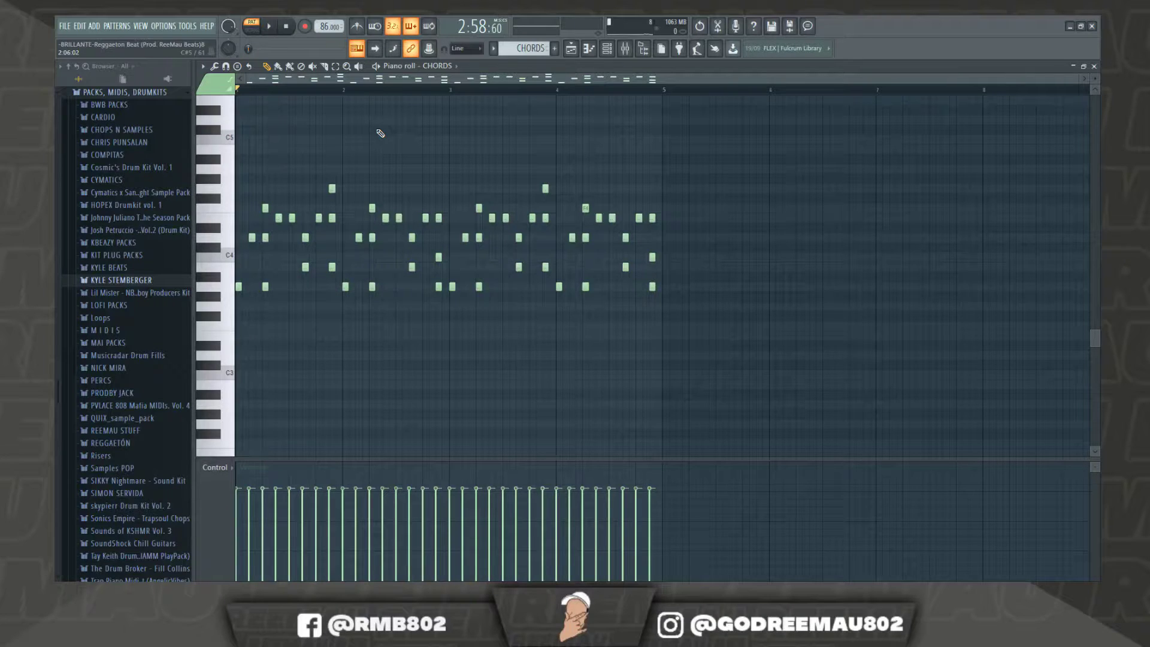
key(space)
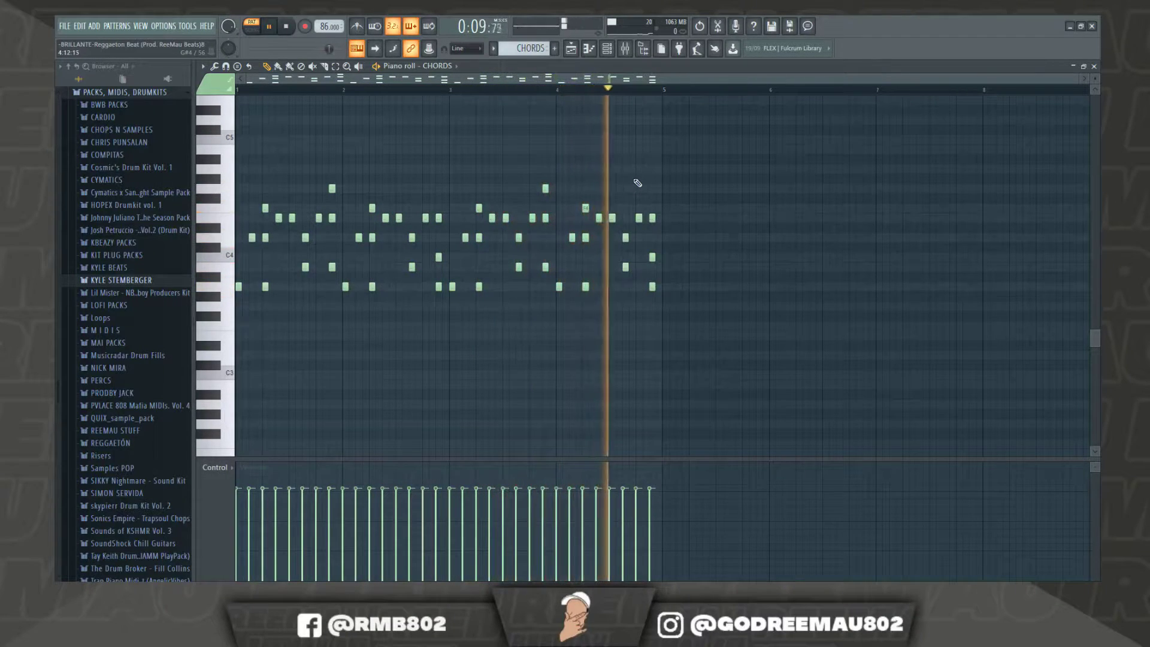
key(space)
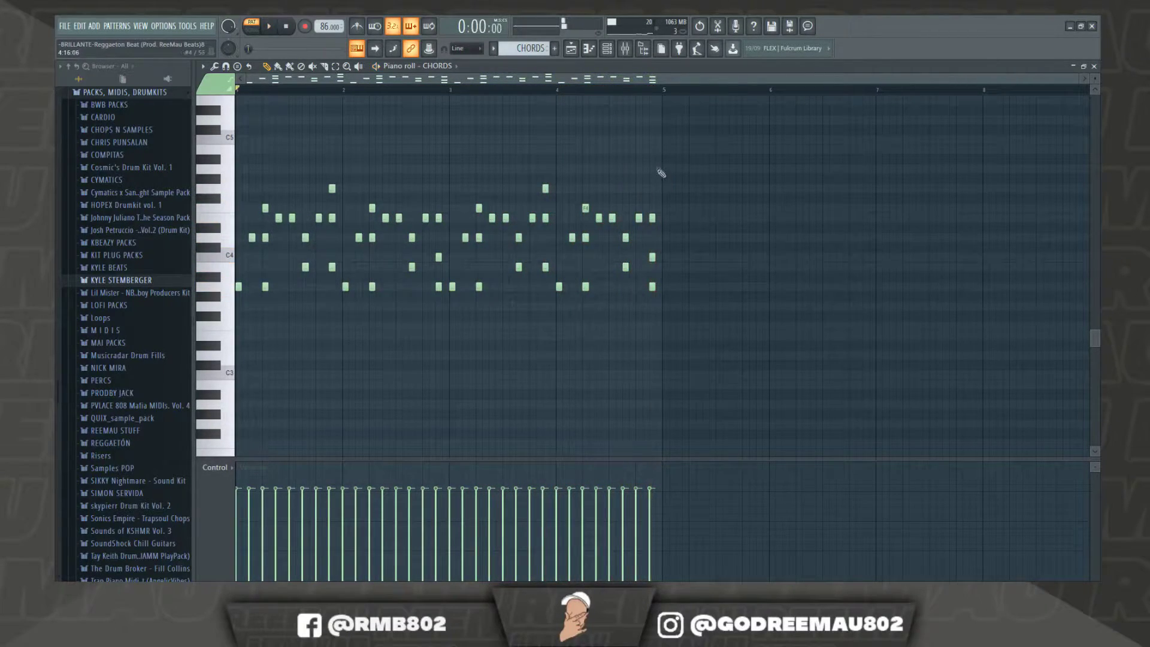
Examine the CHORDS mixer track's effects: Fruity Parametric EQ 2, HalfTime and Ozone Imager
click(626, 51)
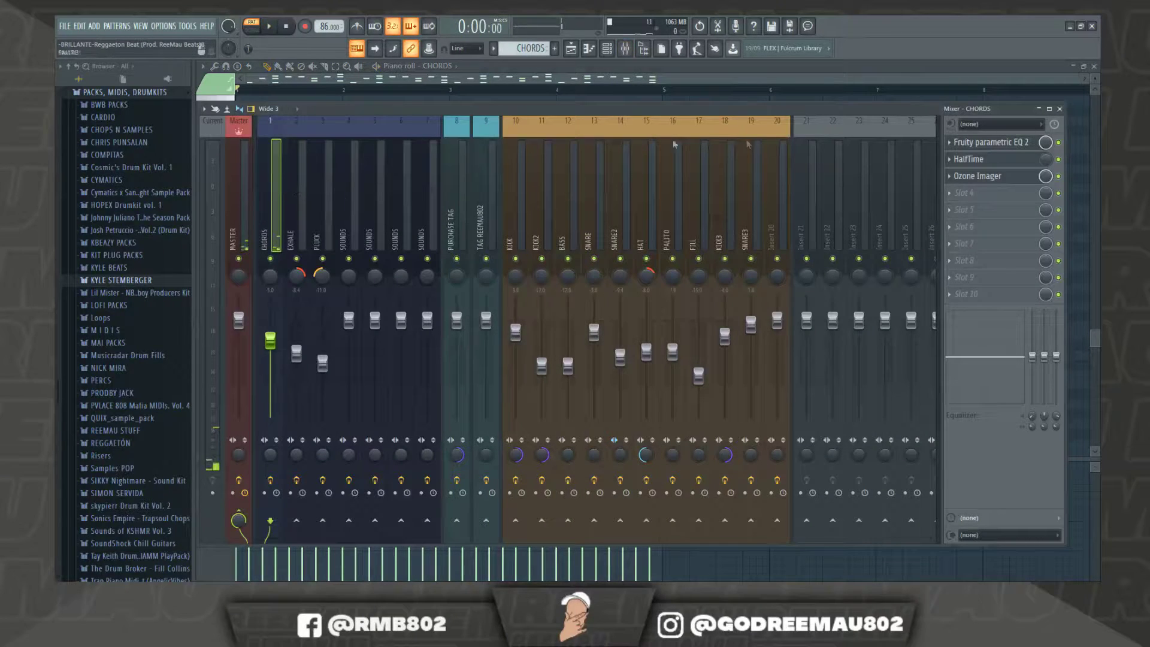
click(1012, 142)
drag(414, 164, 460, 158)
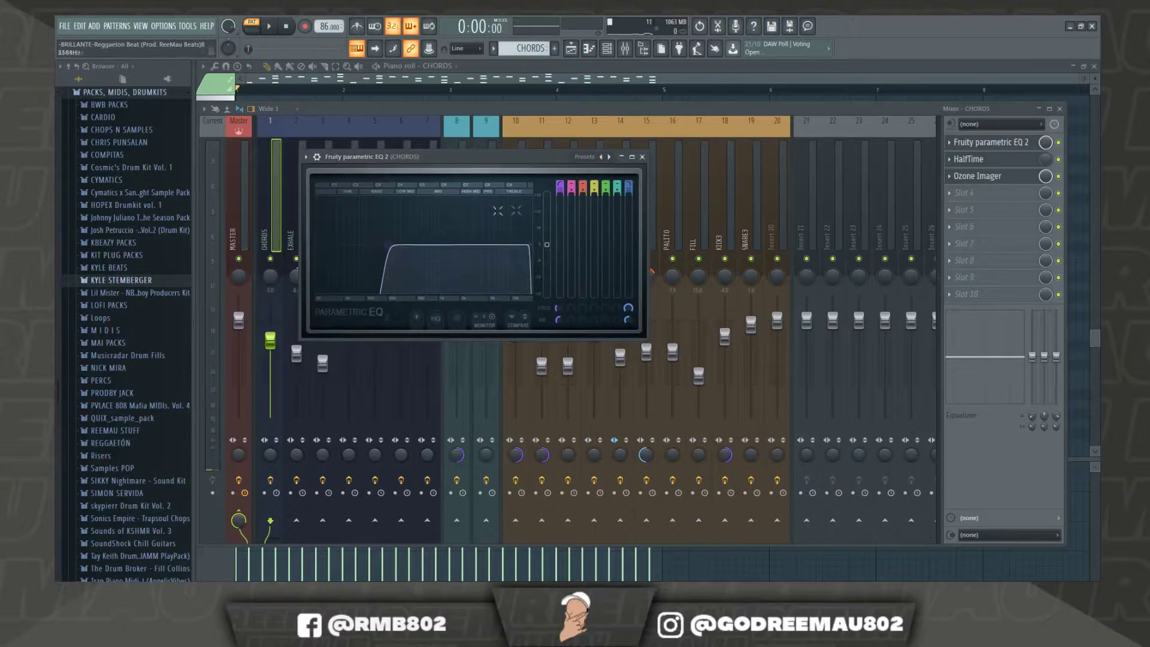
click(968, 160)
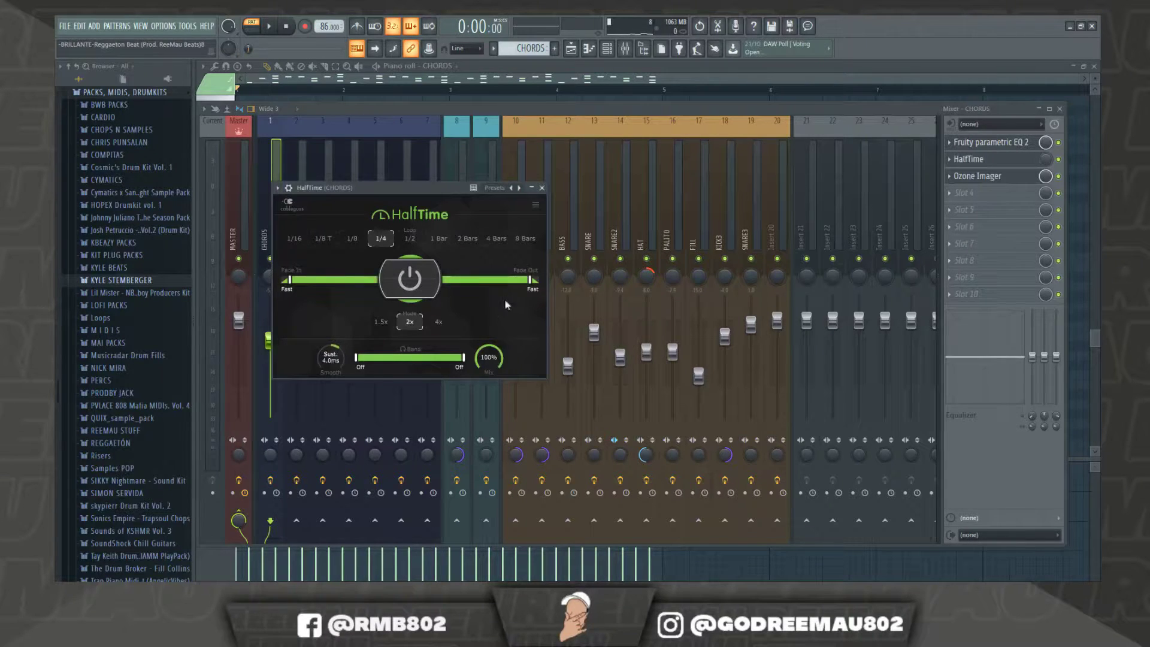
click(981, 176)
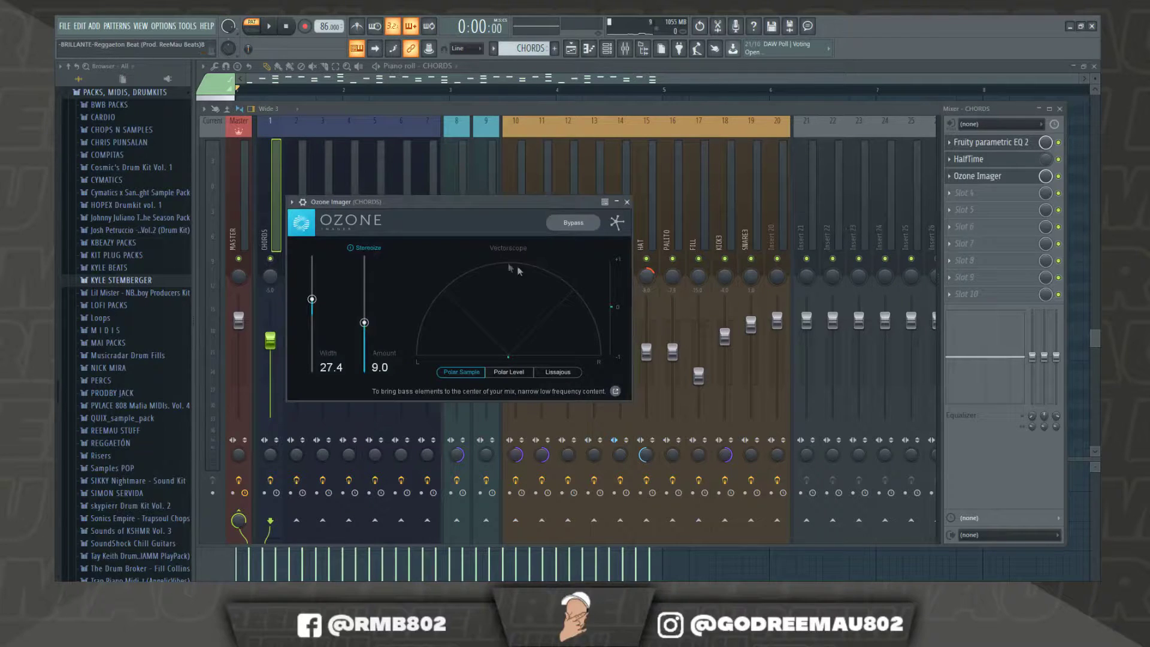
drag(455, 203, 500, 213)
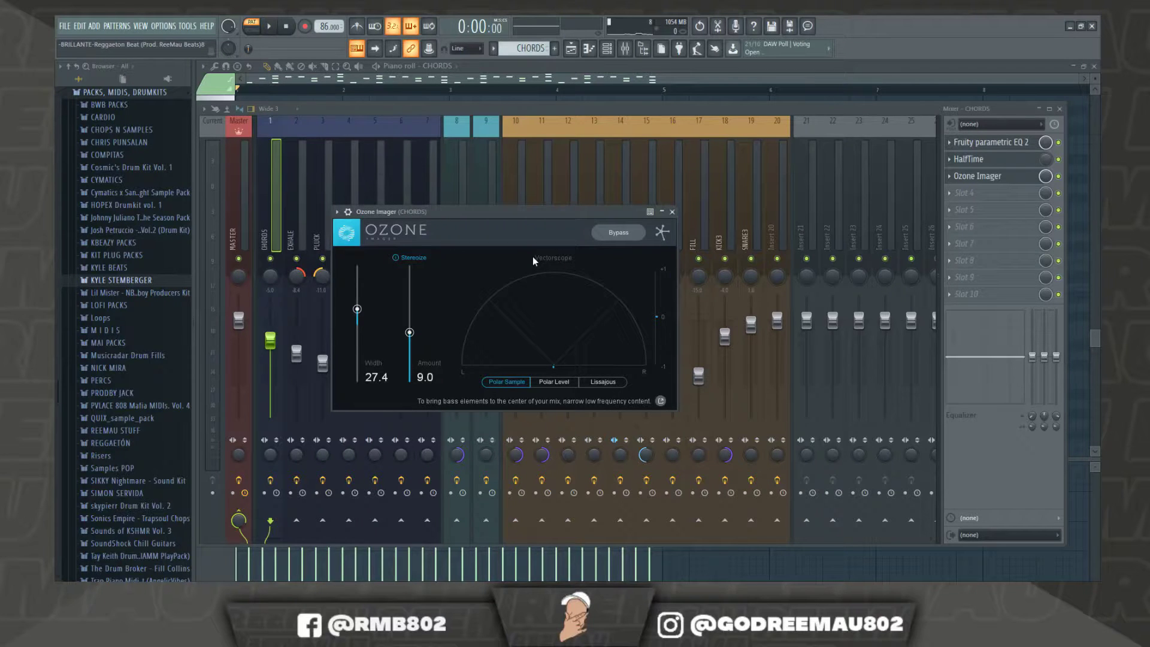
Play the arrangement's intro from bar 1 in song mode to hear the HalfTime effect on the chords
click(571, 48)
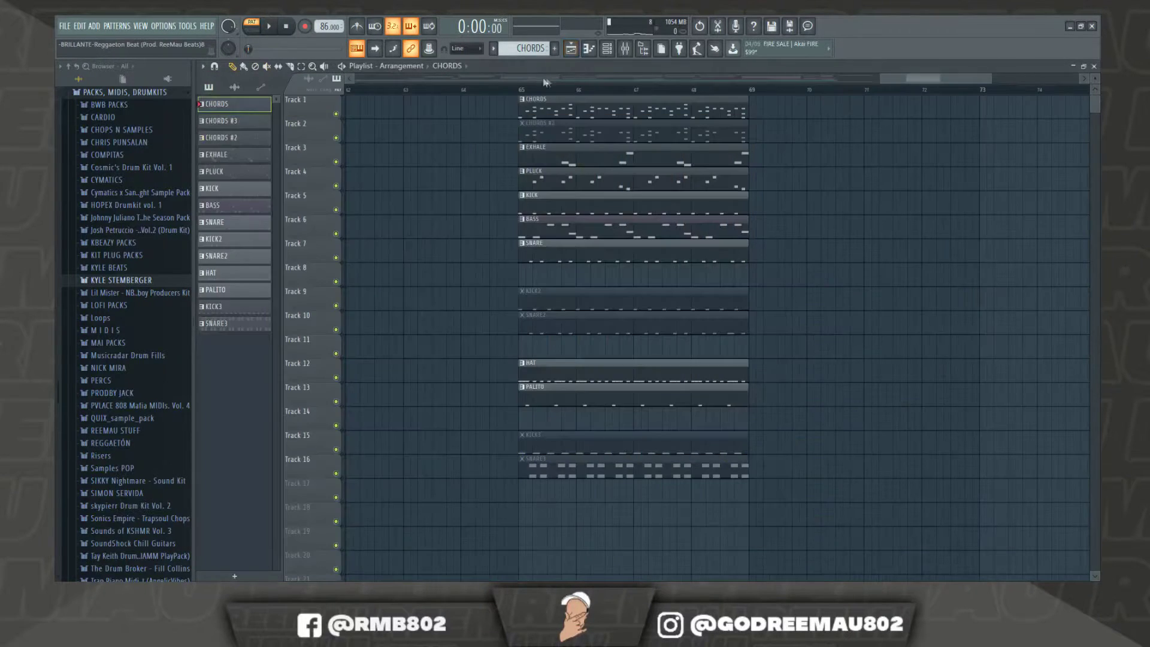
scroll(559, 91, down, 5)
click(353, 90)
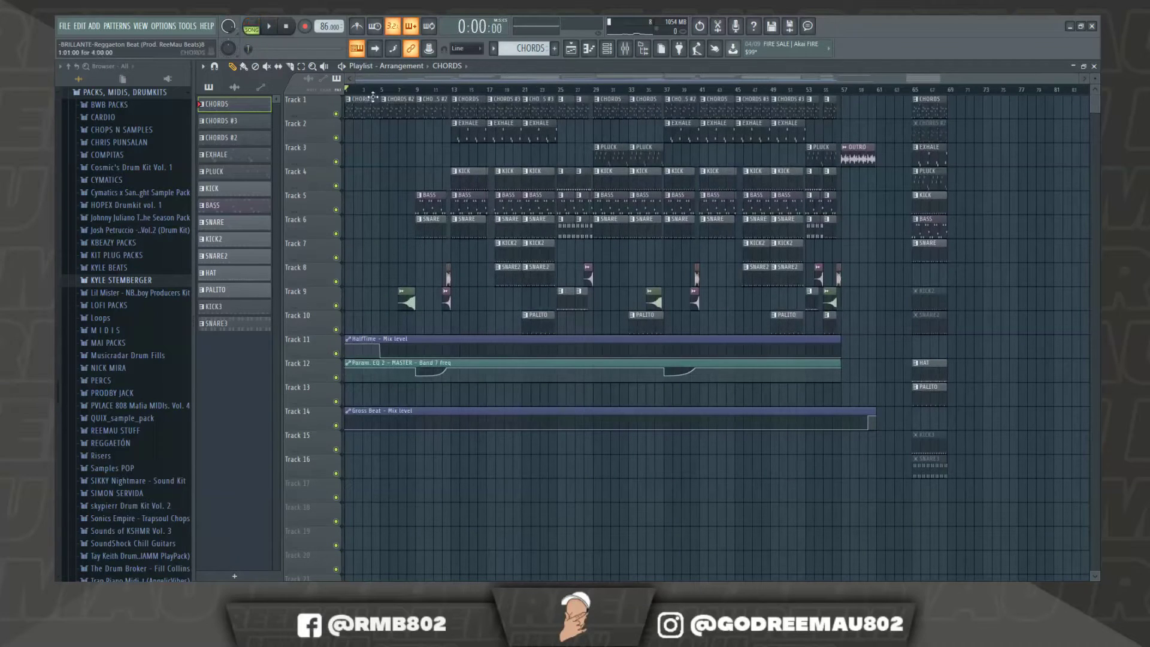
scroll(372, 93, up, 5)
key(space)
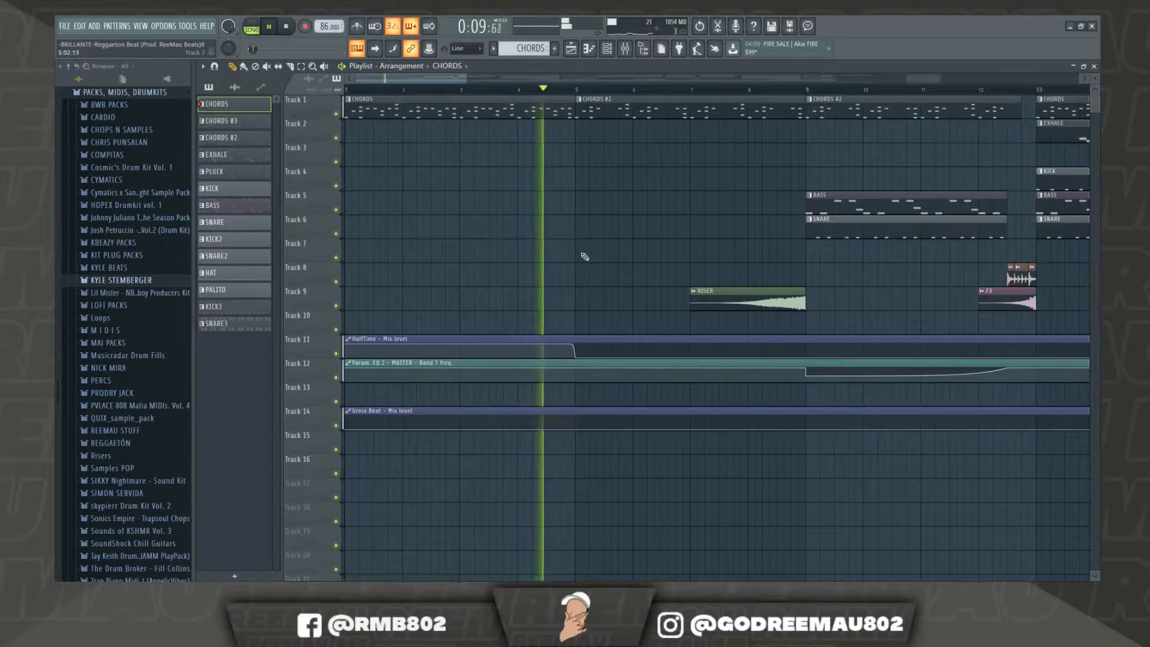
key(space)
In the pattern stack at bar 65, unmute the CHORDS #2 clip and mute the CHORDS clip
scroll(573, 97, down, 1)
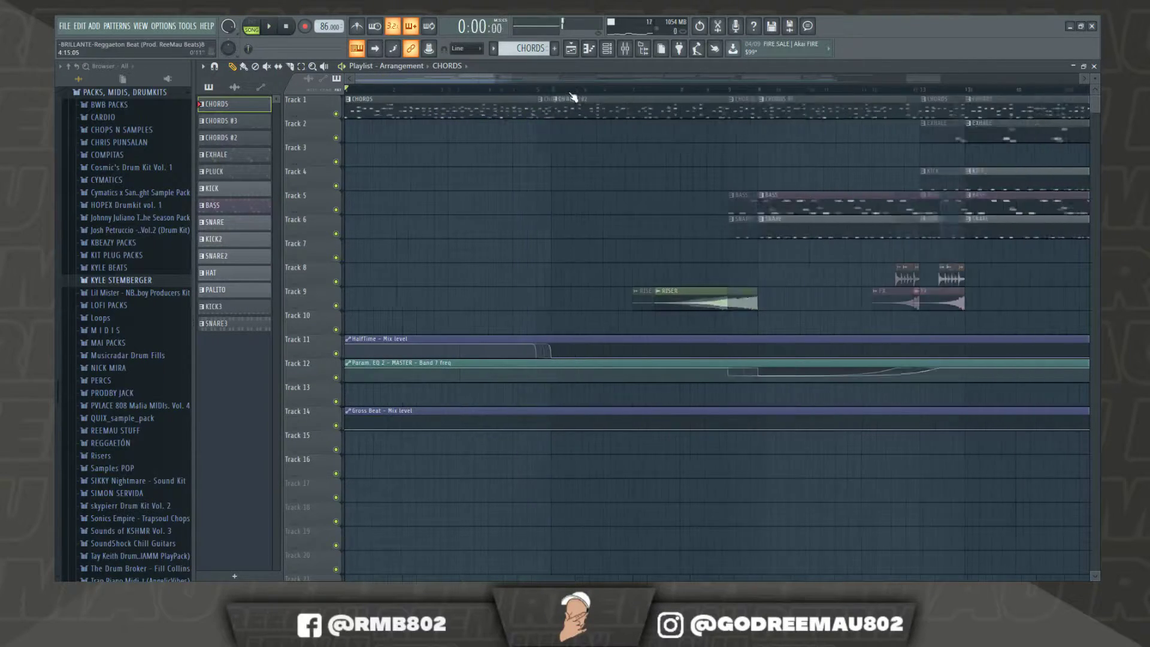
scroll(573, 97, down, 7)
scroll(982, 97, up, 4)
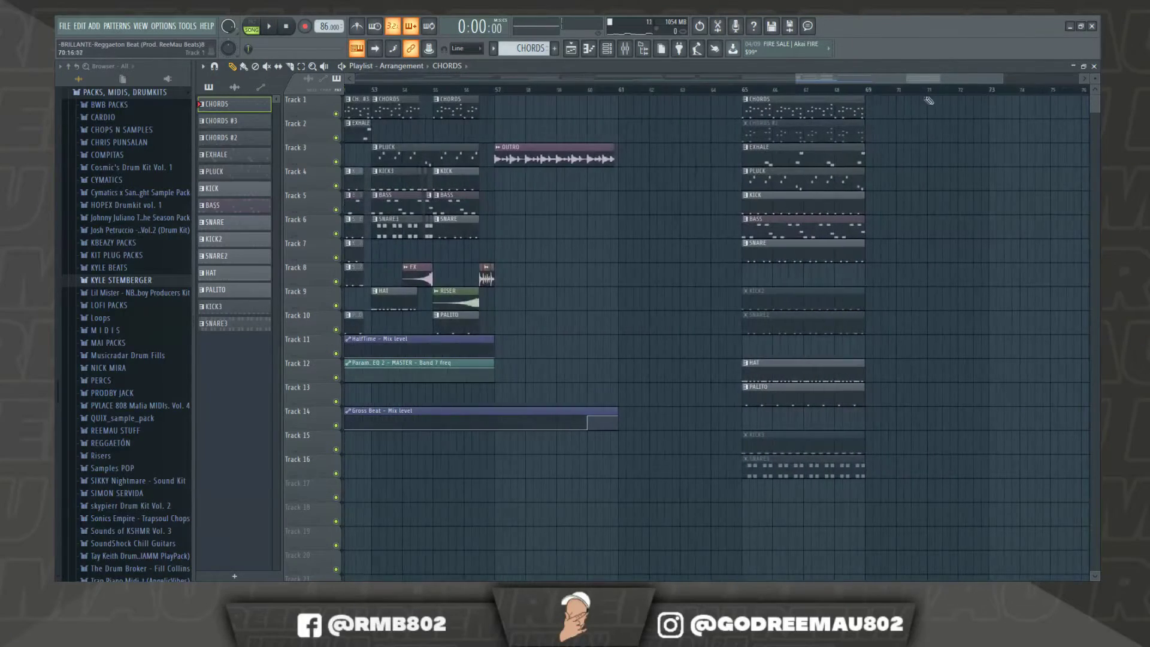
scroll(879, 93, up, 3)
click(468, 93)
alt+right_click(486, 134)
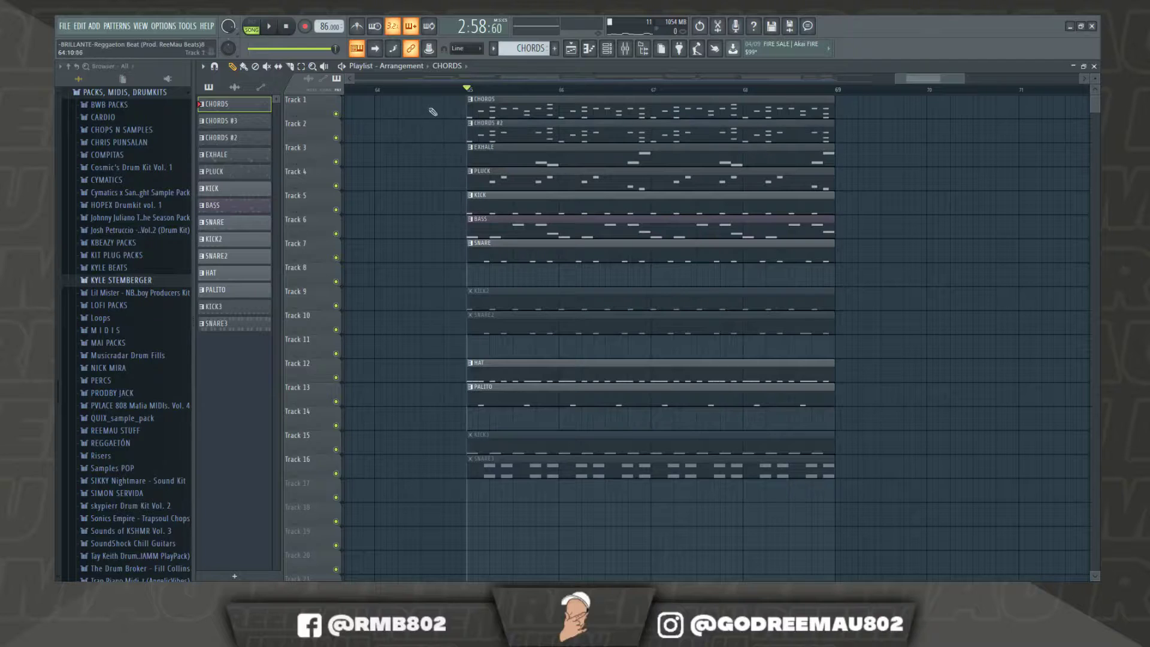
alt+right_click(482, 110)
Select the CHORDS #2 pattern, open its notes in the piano roll and play it in pattern mode
click(221, 137)
click(252, 27)
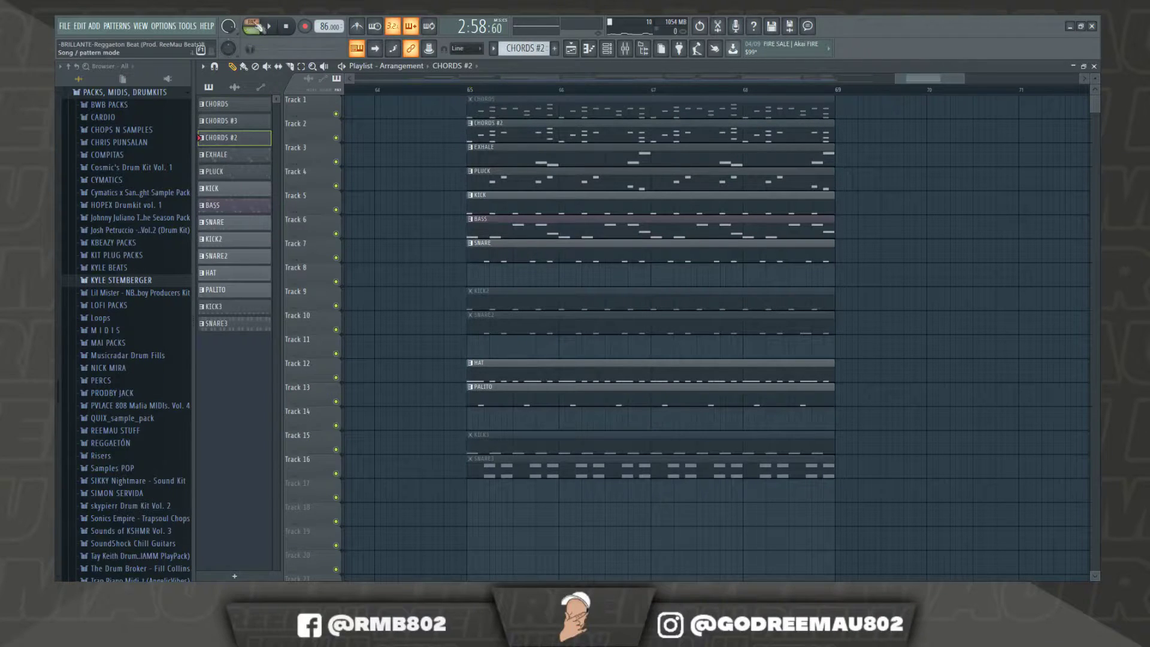
double_click(502, 137)
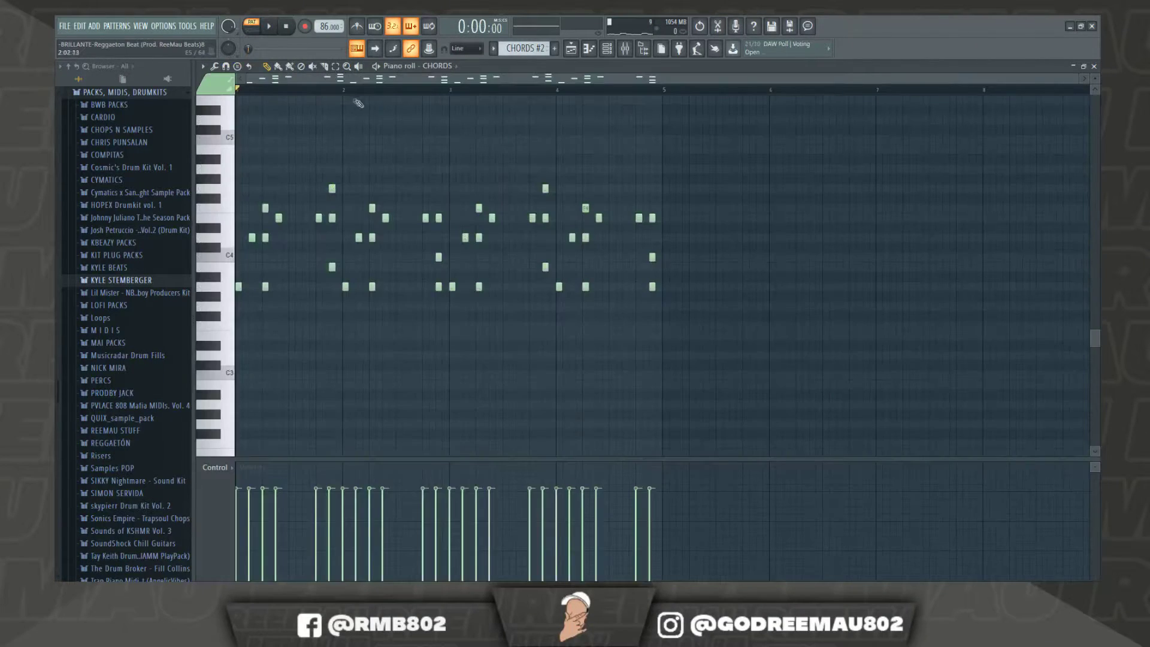
key(space)
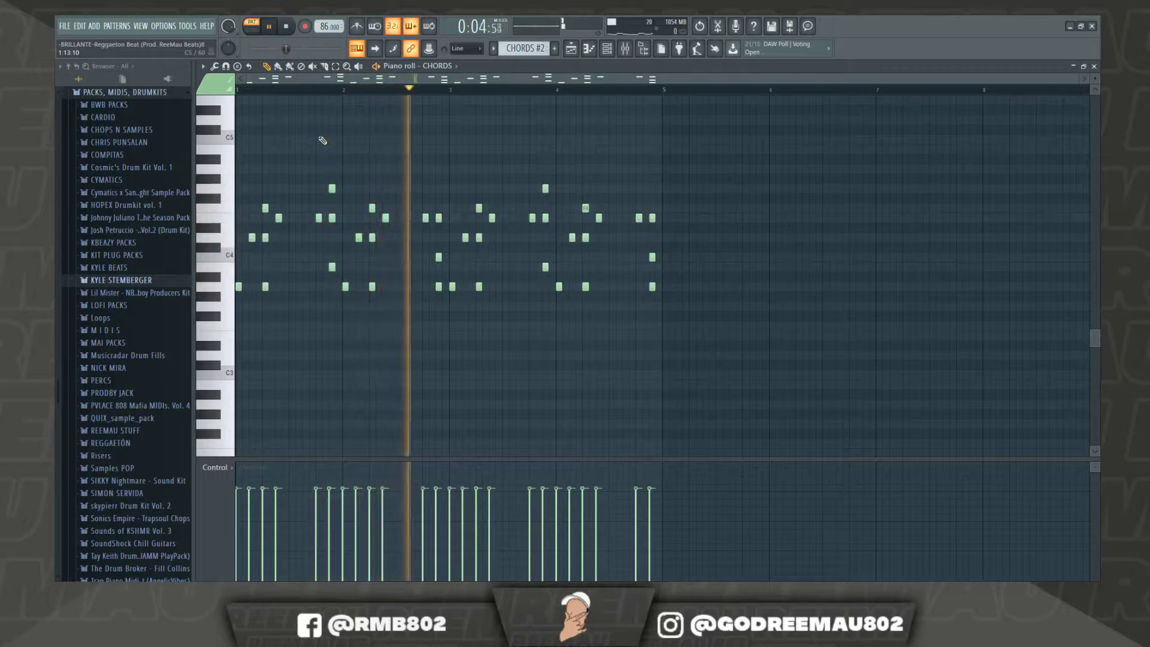
key(space)
In the playlist, mute the CHORDS #2 clip and unmute the CHORDS clip on Track 1
key(F5)
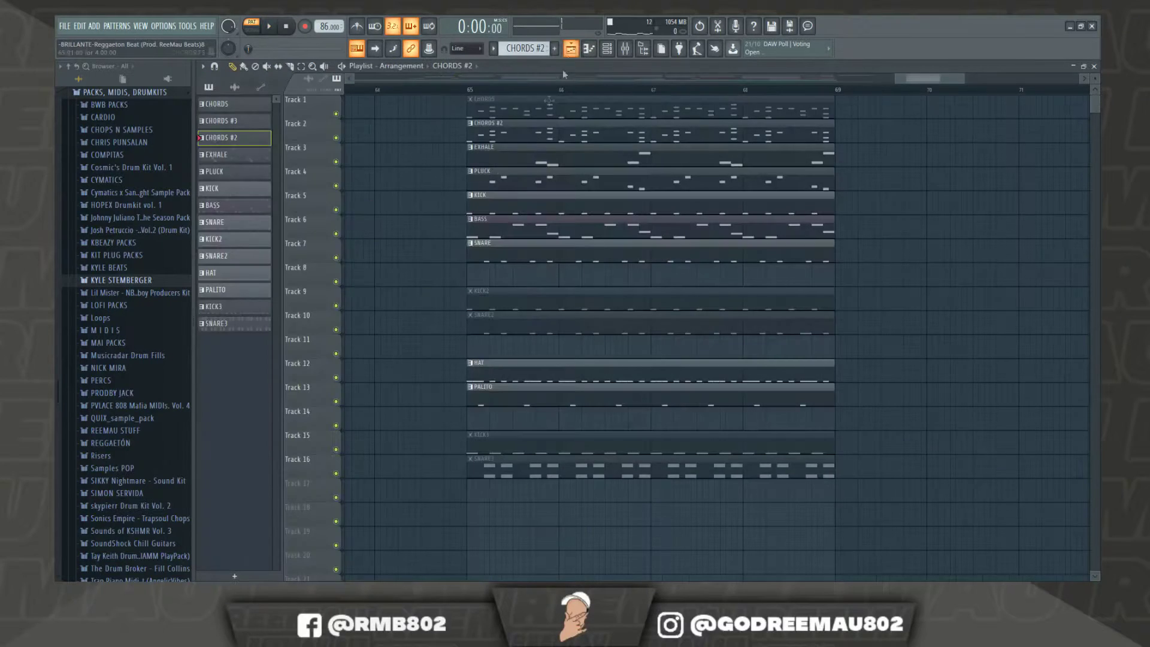
alt+right_click(445, 137)
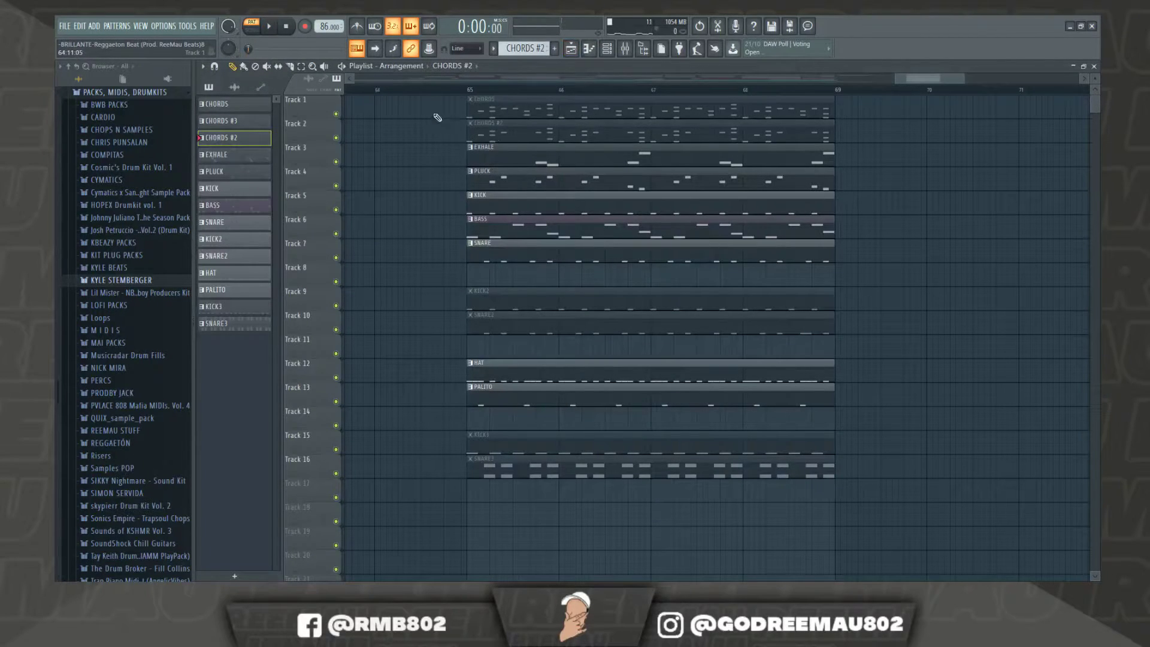
right_click(457, 119)
key(ctrl+z)
right_click(472, 110)
key(ctrl+z)
alt+right_click(470, 114)
Select the EXHALE pattern, play its notes in the piano roll and return to the playlist
click(482, 148)
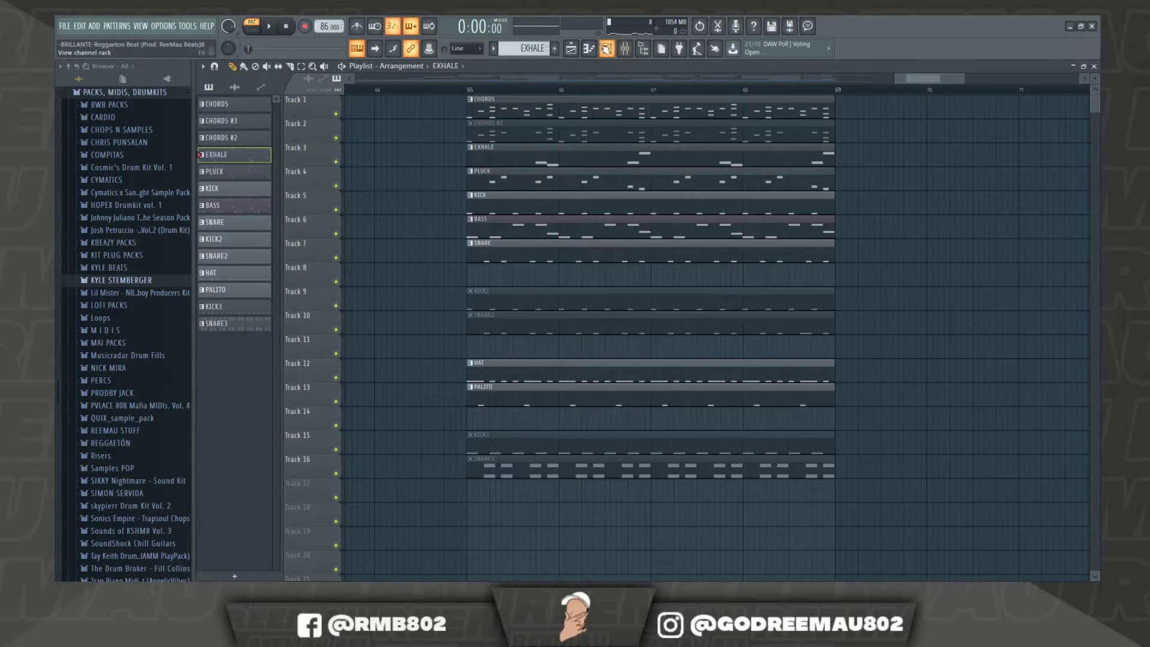
click(607, 49)
click(475, 188)
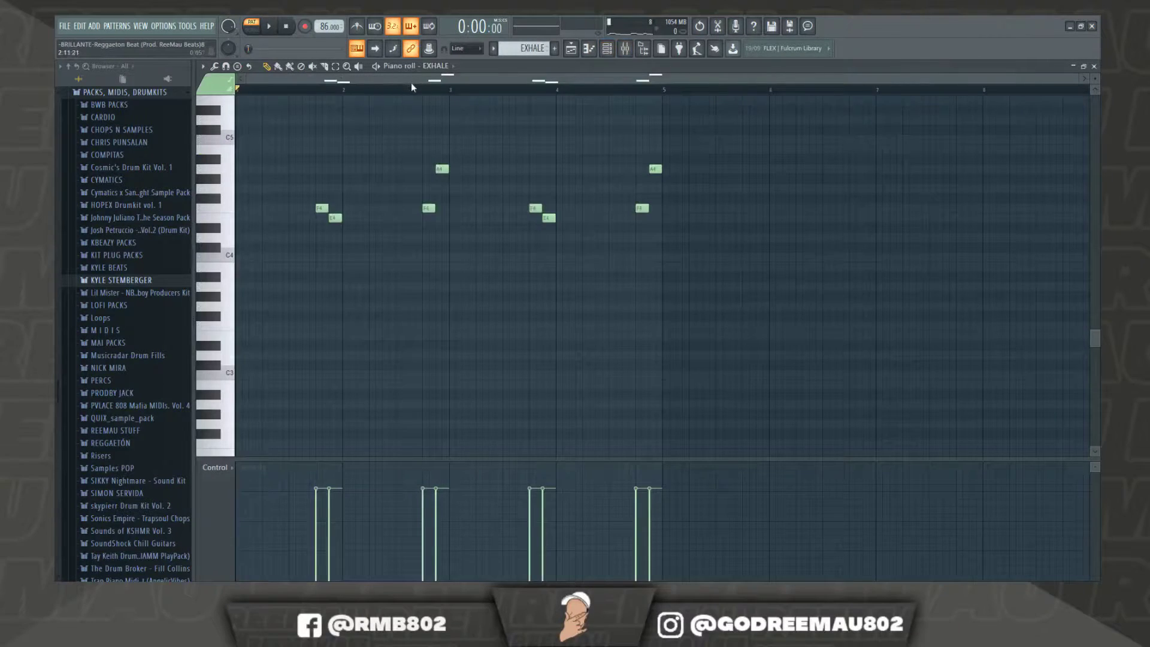
key(space)
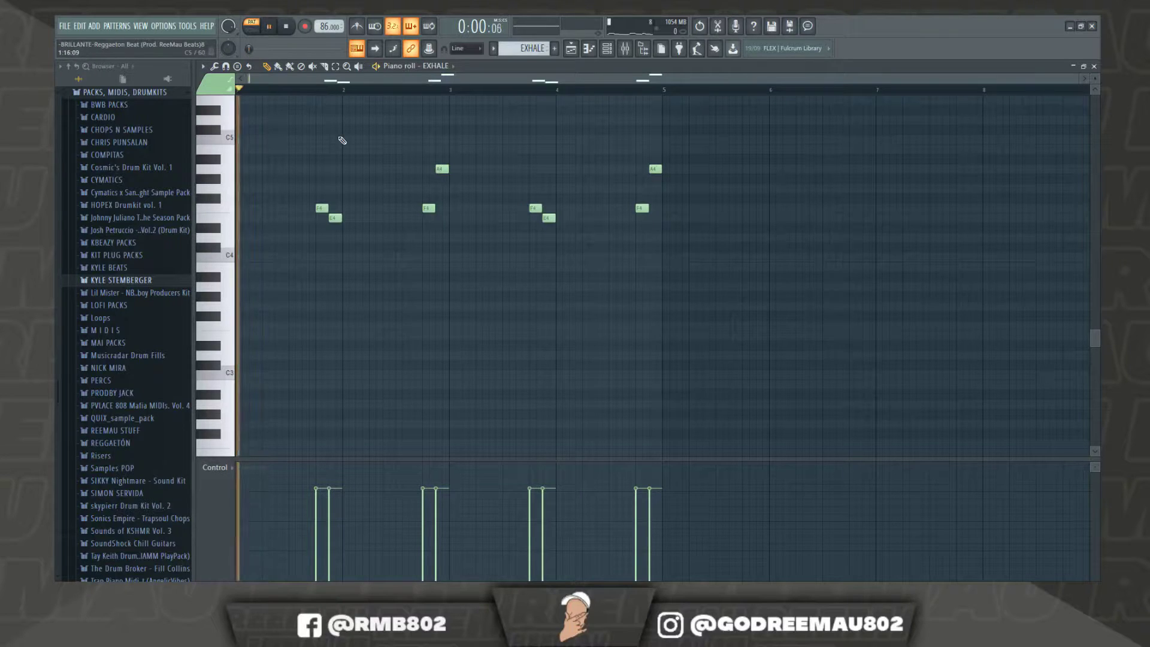
key(space)
key(space)
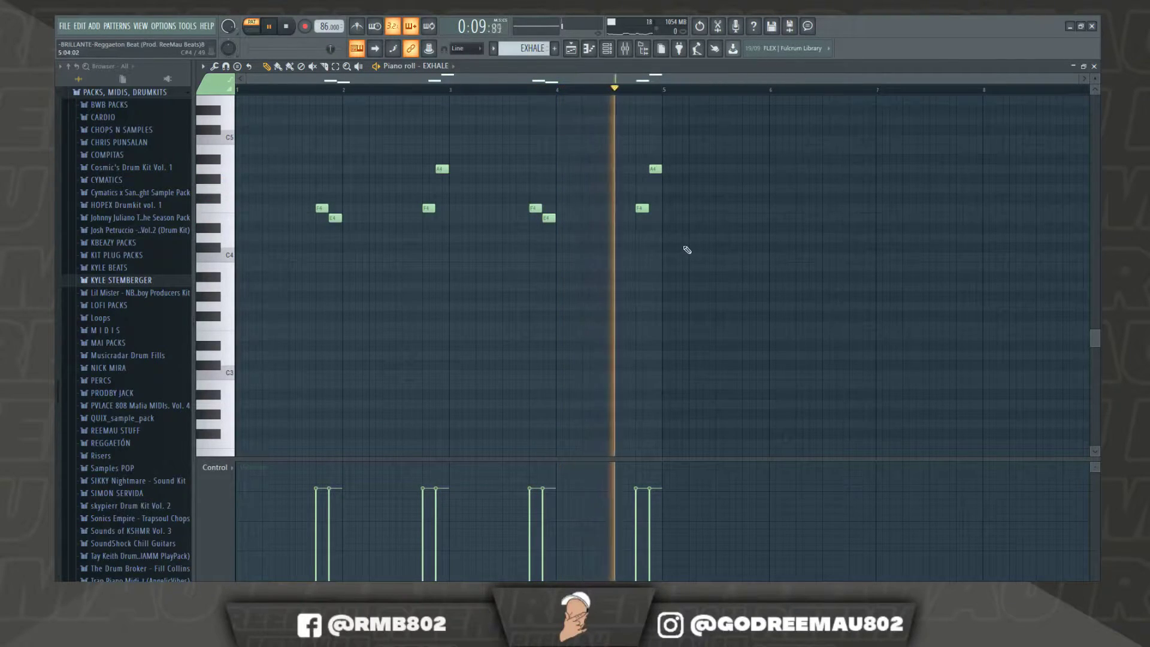
key(space)
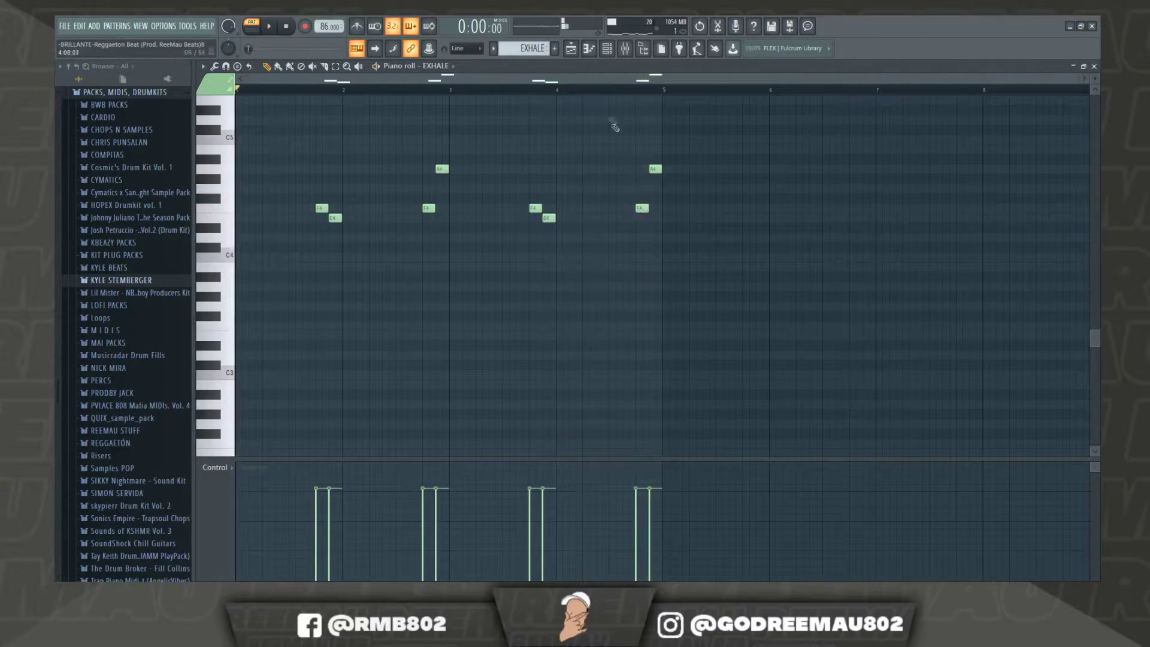
click(607, 51)
click(571, 49)
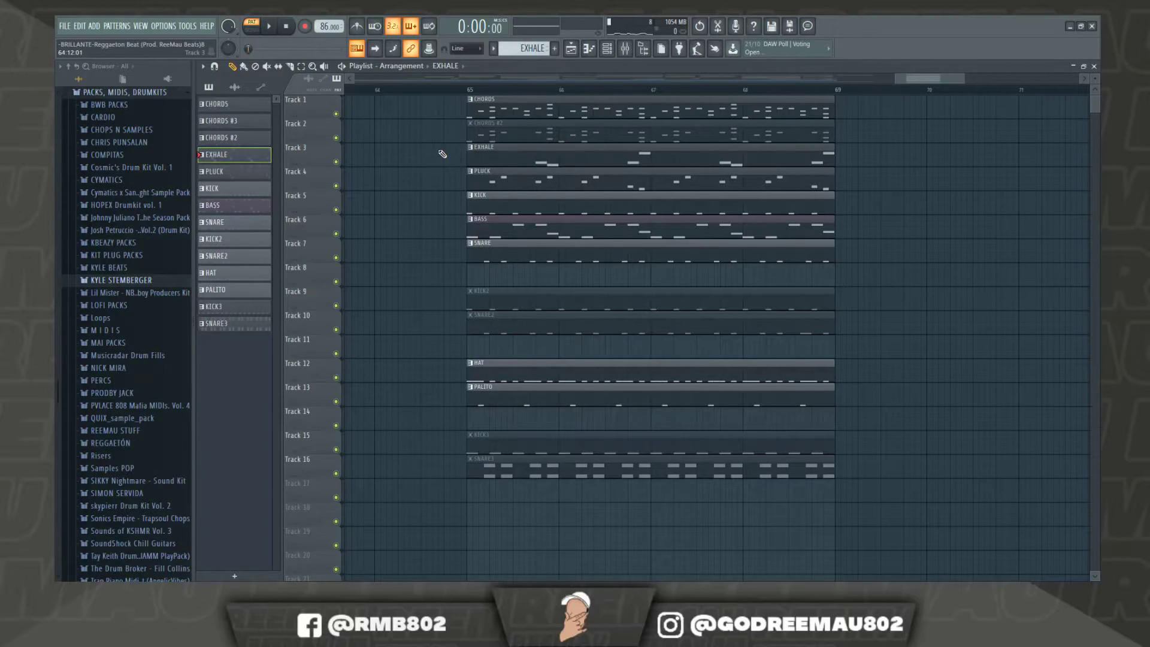
Select the PLUCK pattern and open the PLUCK channel's instrument to view its Nexus preset
click(500, 184)
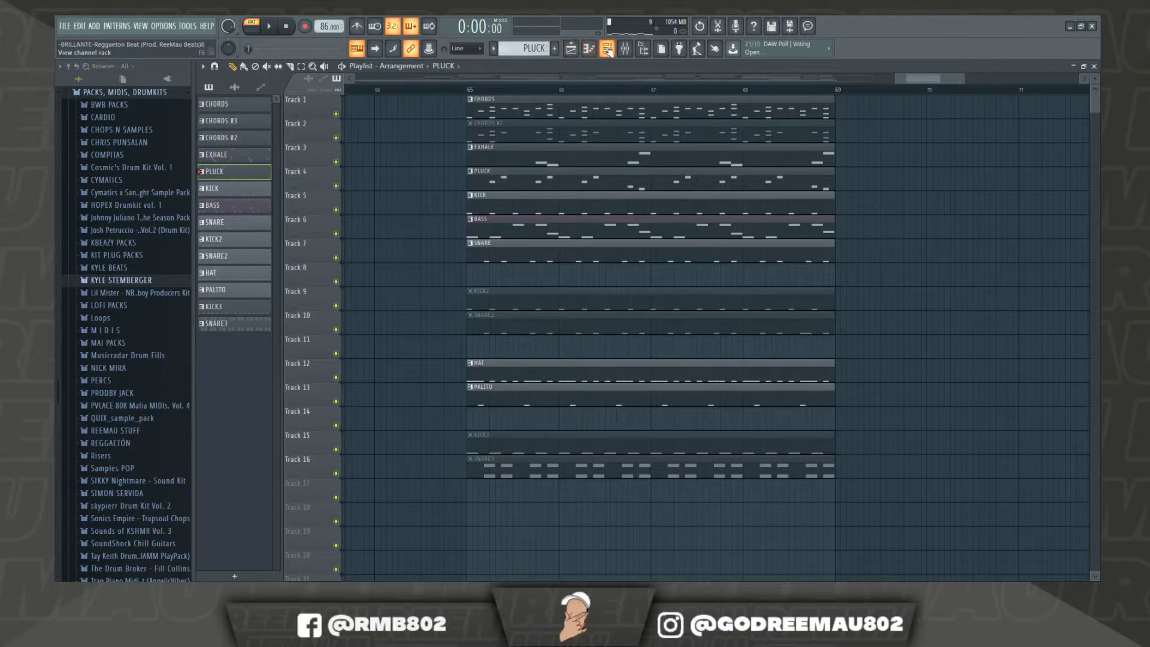
key(F6)
click(386, 204)
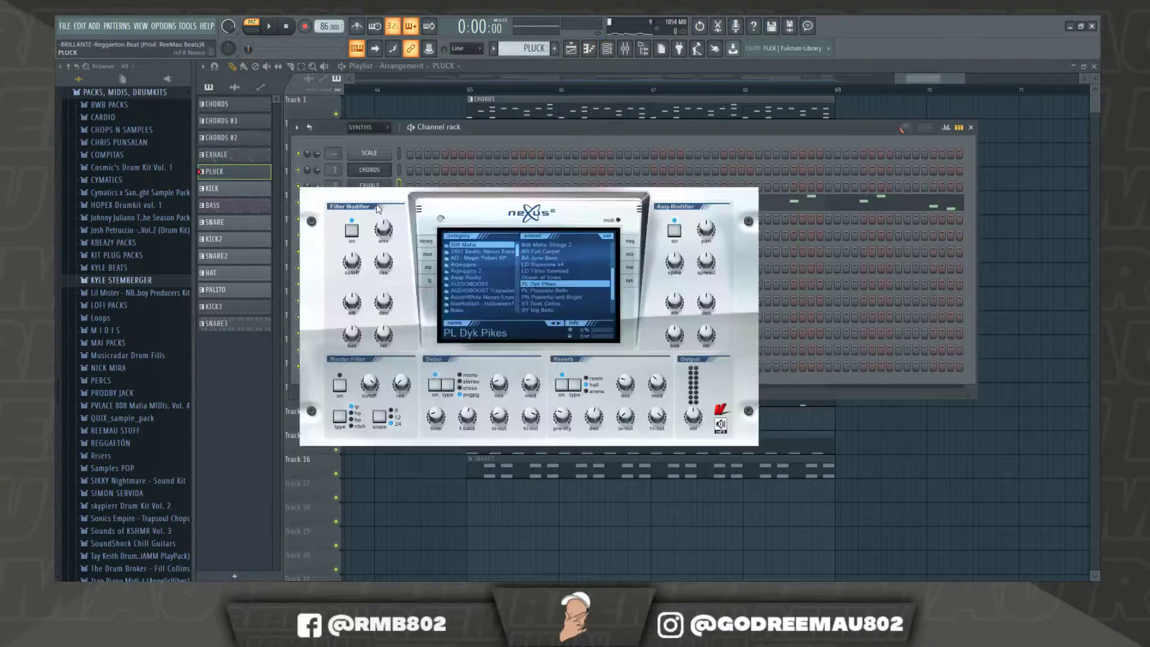
drag(582, 177, 544, 173)
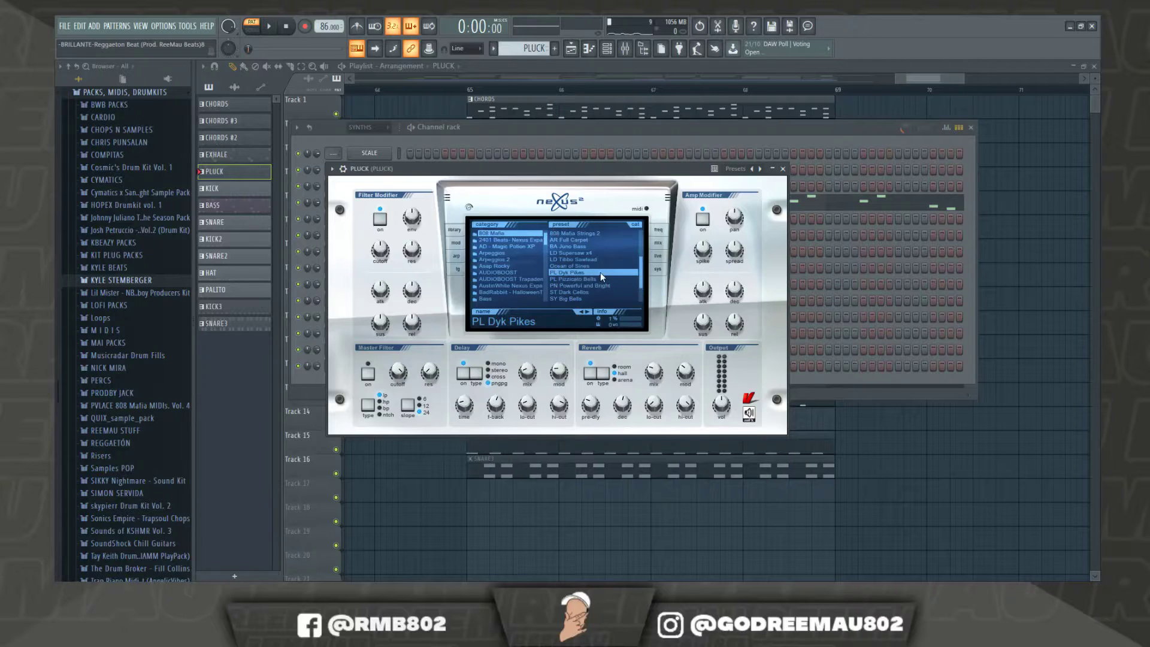
Open the PLUCK pattern in the piano roll and show its notes around C6
click(621, 143)
click(476, 201)
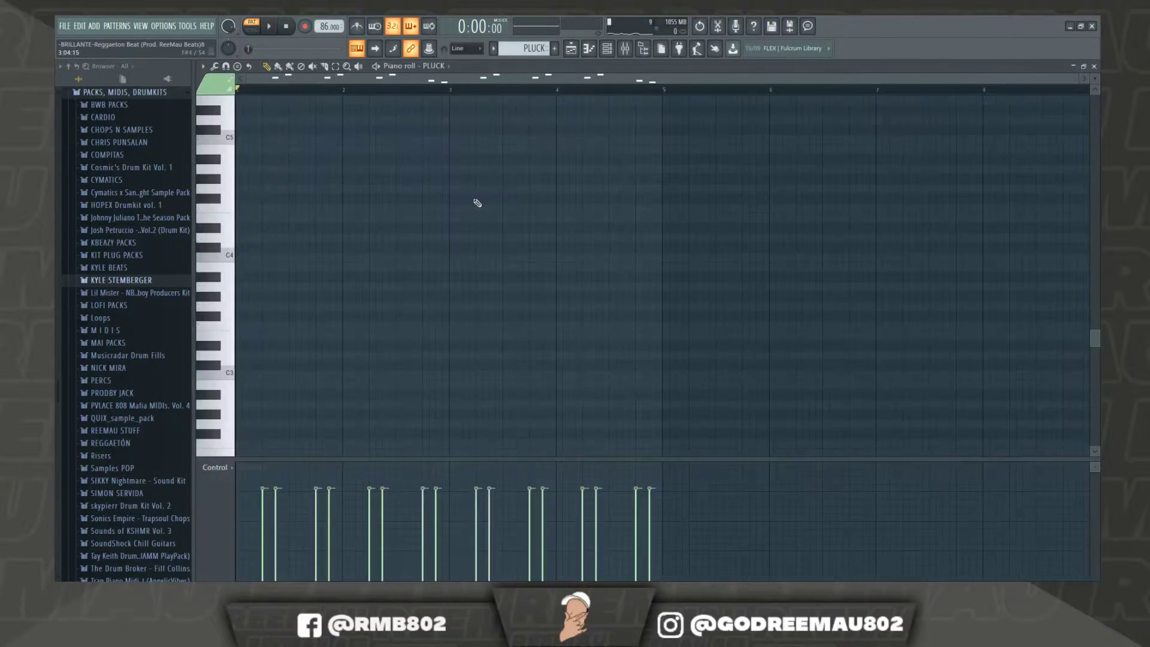
scroll(418, 145, up, 8)
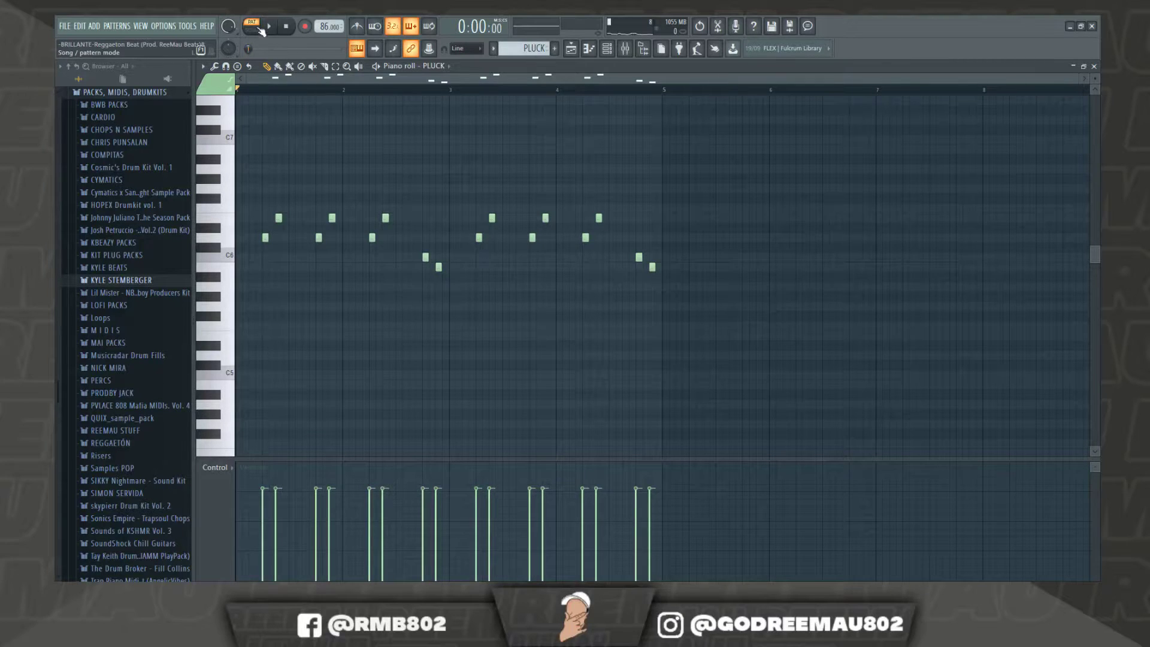
Play the PLUCK pattern's notes, return to the playlist and set the song playback position to the start of bar 65
key(space)
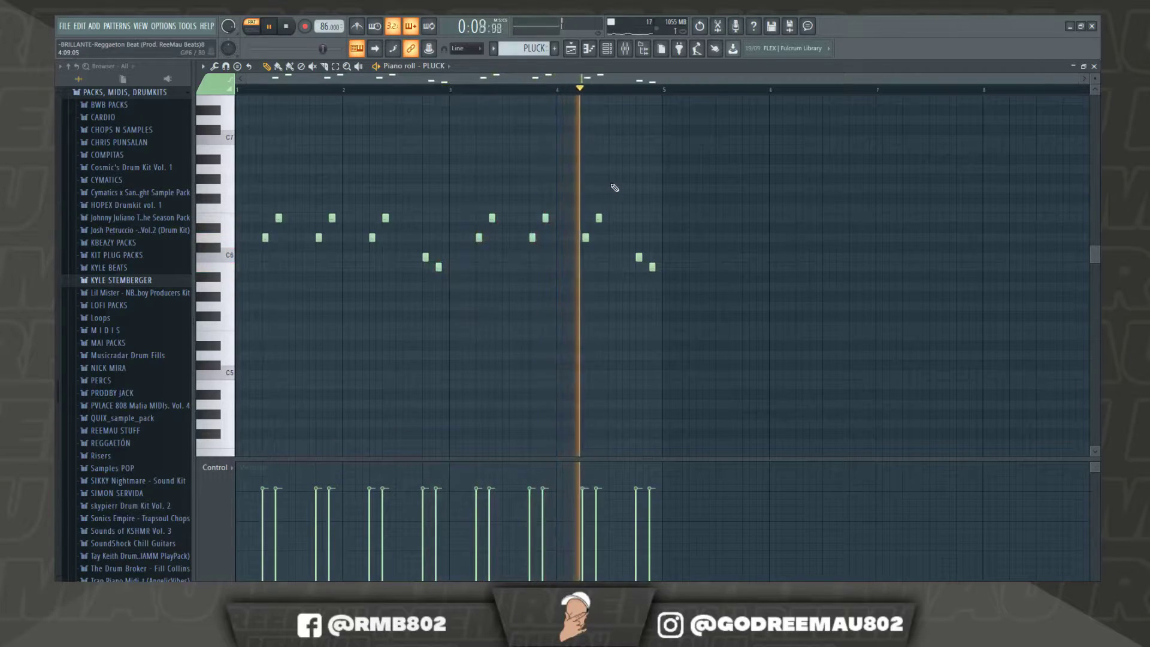
key(space)
key(F5)
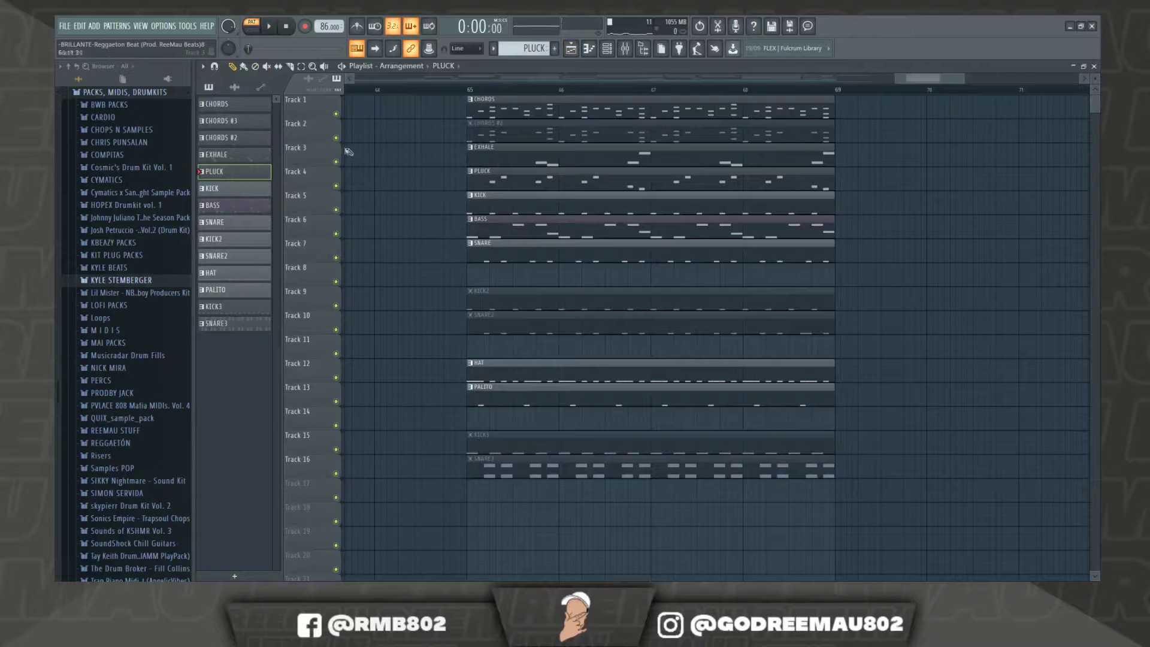
click(468, 89)
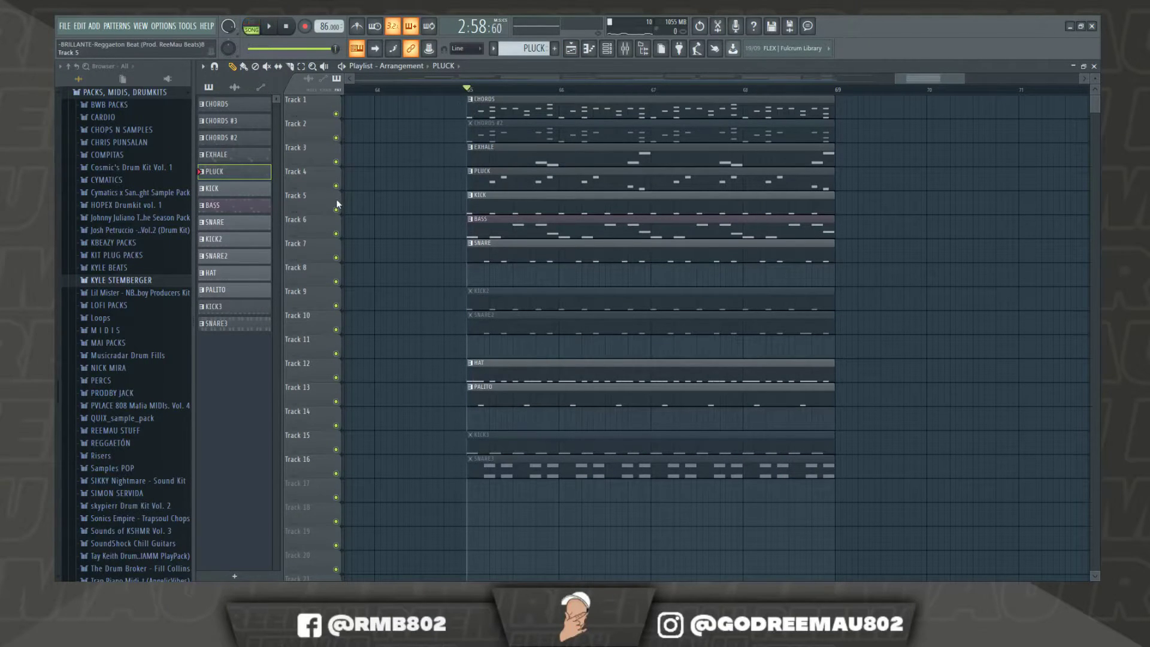
ctrl+click(336, 186)
click(337, 162)
click(337, 114)
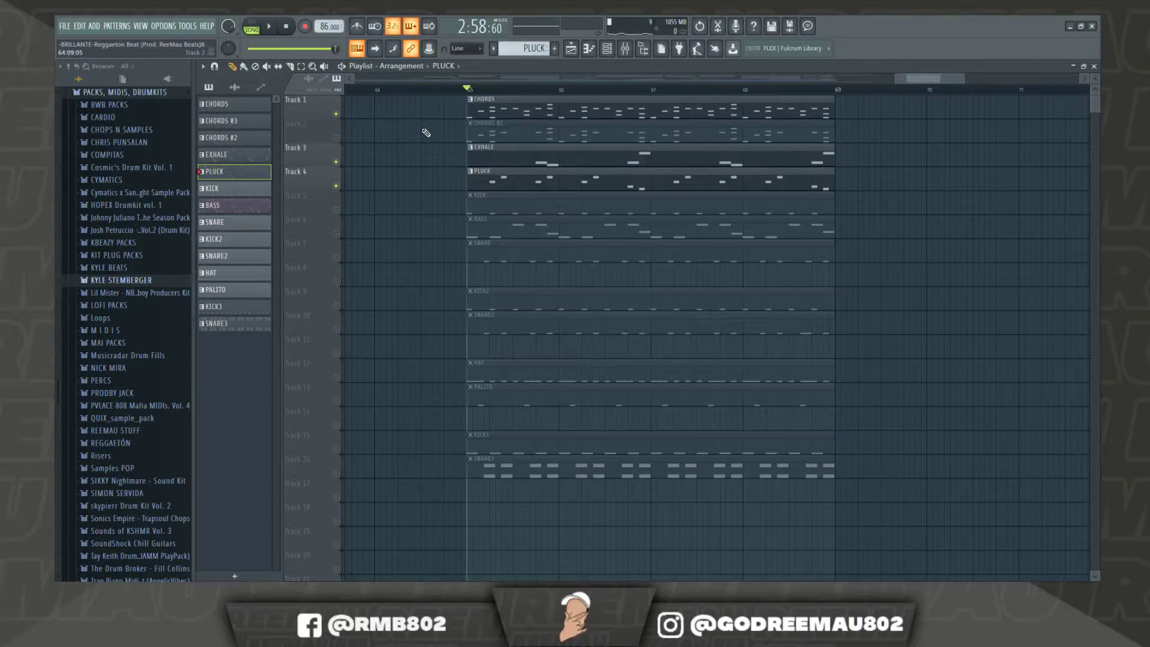
key(space)
key(space)
right_click(337, 114)
right_click(338, 114)
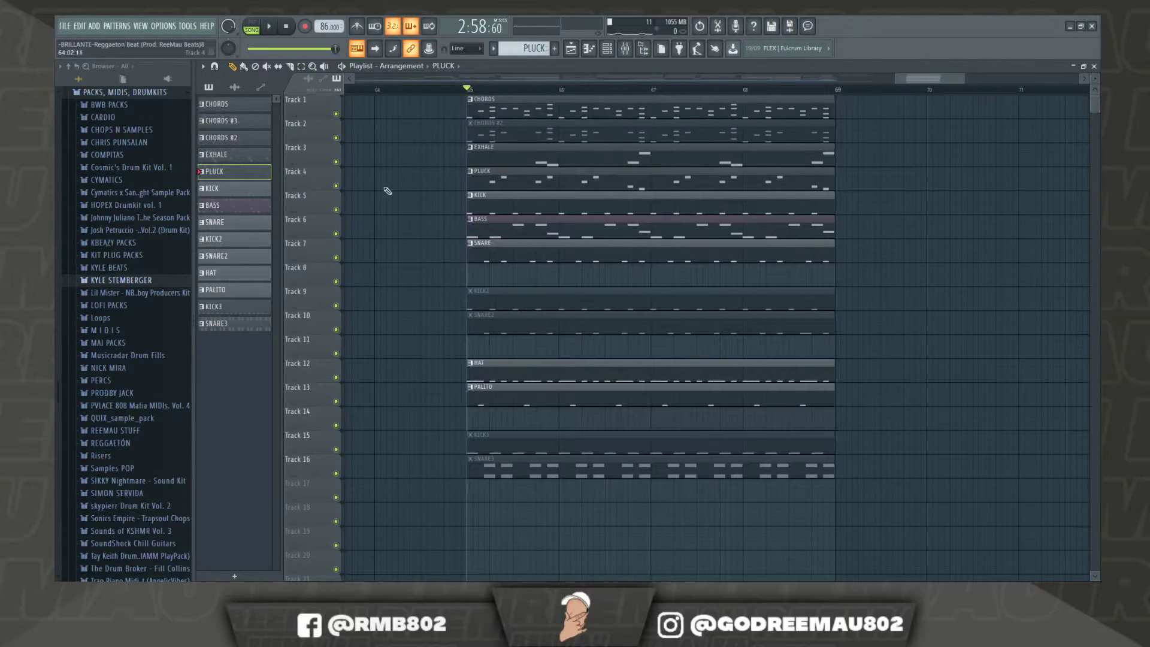
Mute the KICK, BASS, SNARE, HAT and PALITO clips and play the remaining CHORDS, EXHALE and PLUCK clips together
drag(473, 197, 504, 256)
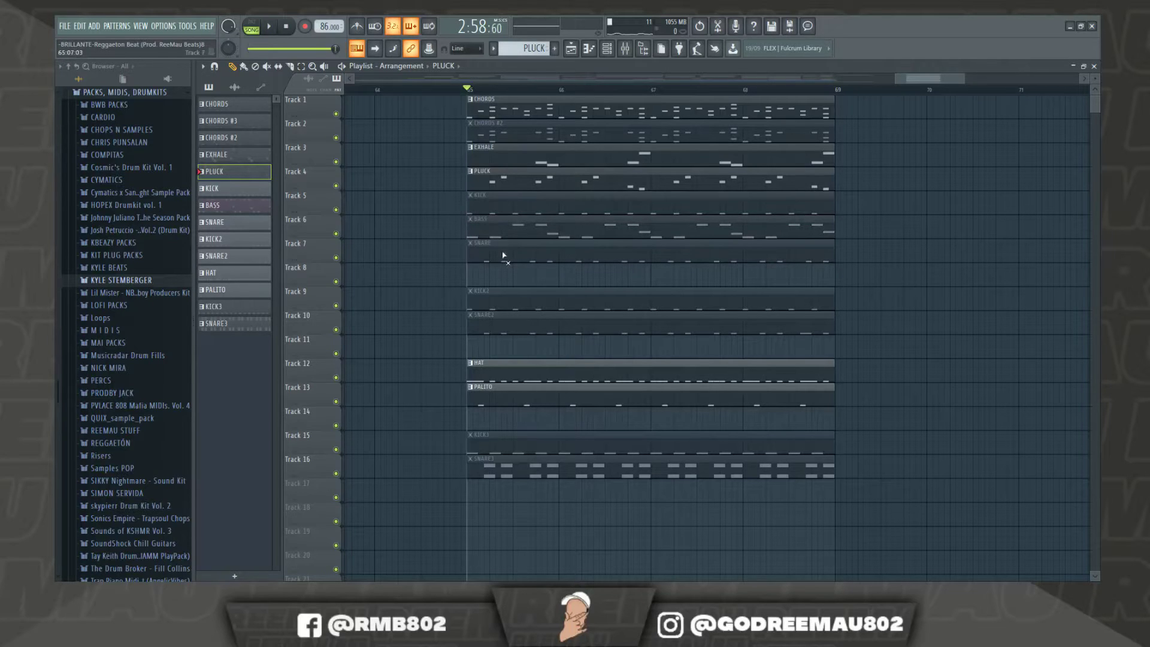
right_click(475, 375)
right_click(493, 393)
key(ctrl+z)
drag(471, 375, 478, 391)
key(space)
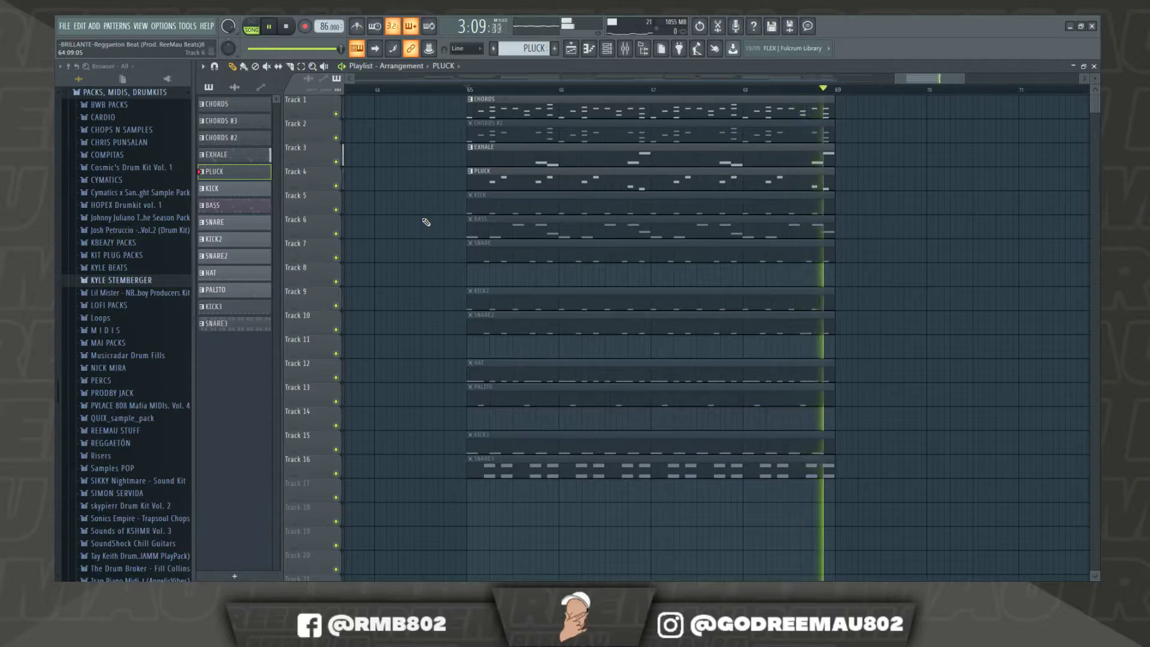
key(space)
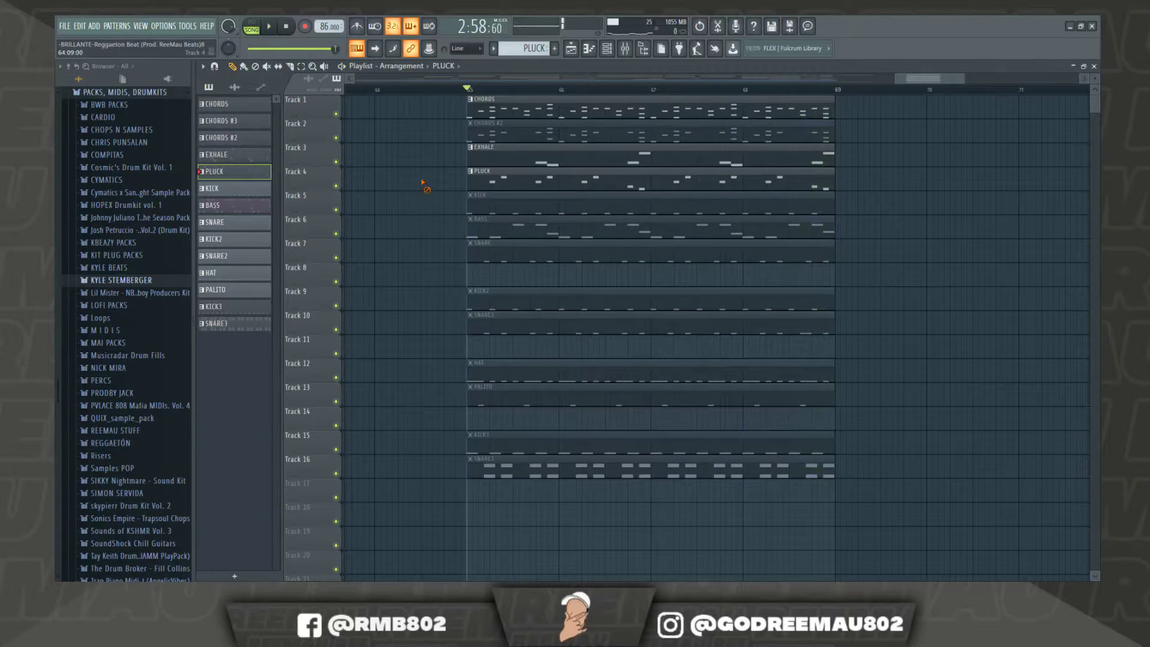
Mute the PLUCK, EXHALE and CHORDS clips and unmute the KICK, BASS and SNARE clips
click(476, 175)
click(480, 160)
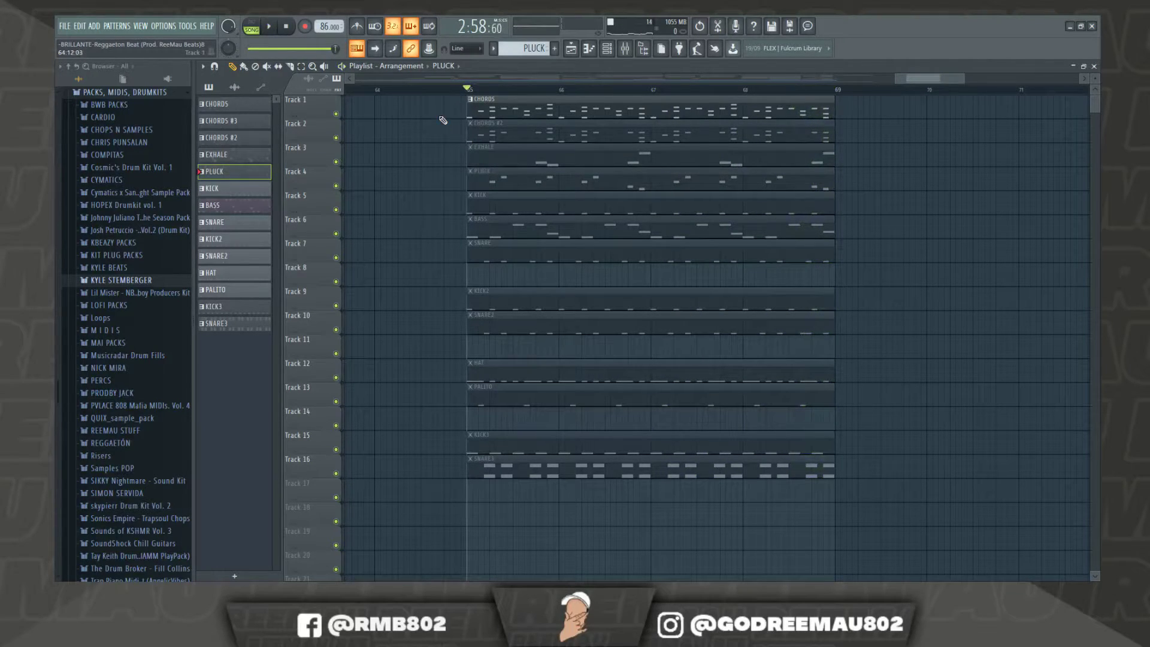
click(469, 106)
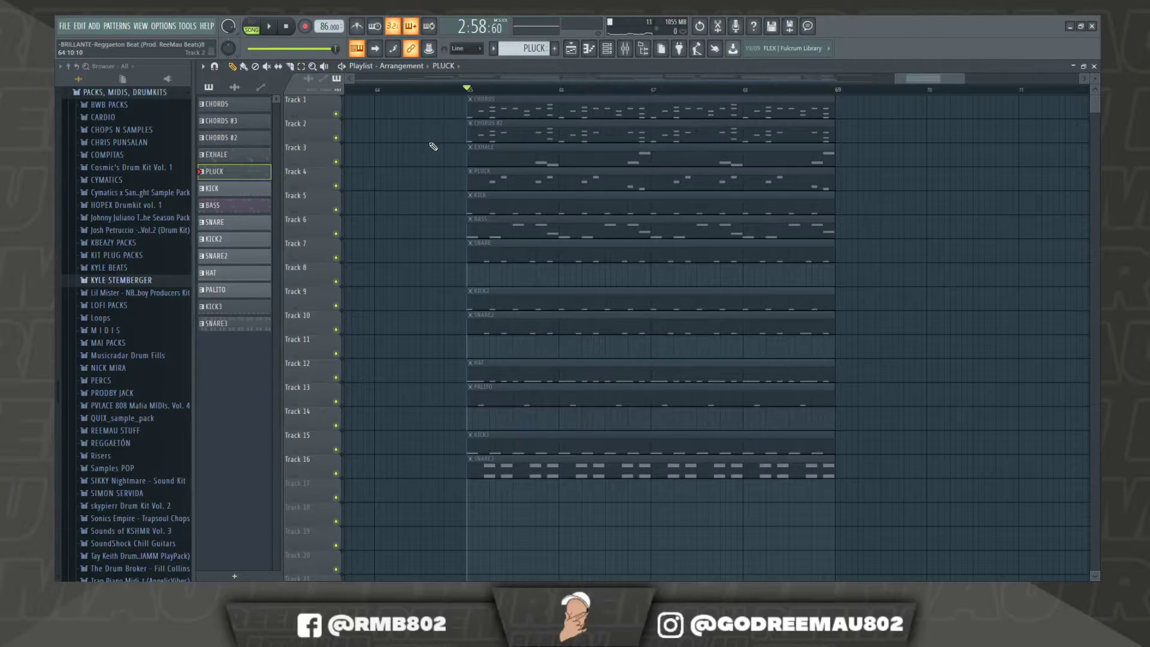
drag(468, 211, 525, 250)
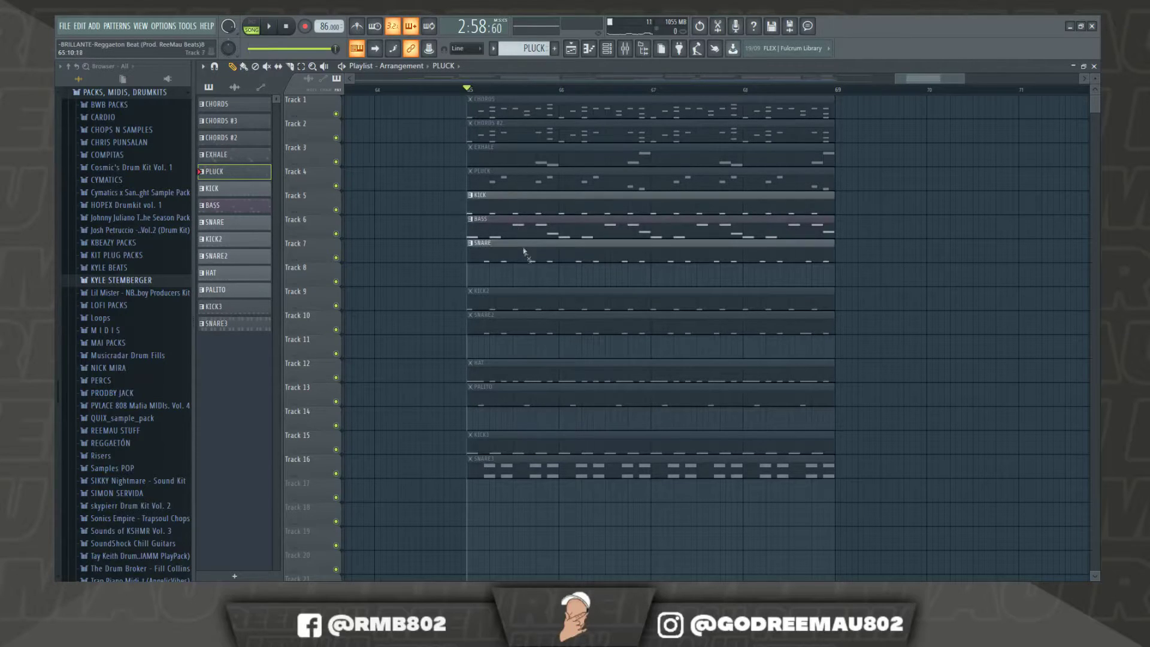
Open the BASS channel's 3x Osc instrument, view its oscillator settings and volume envelope, and return to the playlist
click(607, 48)
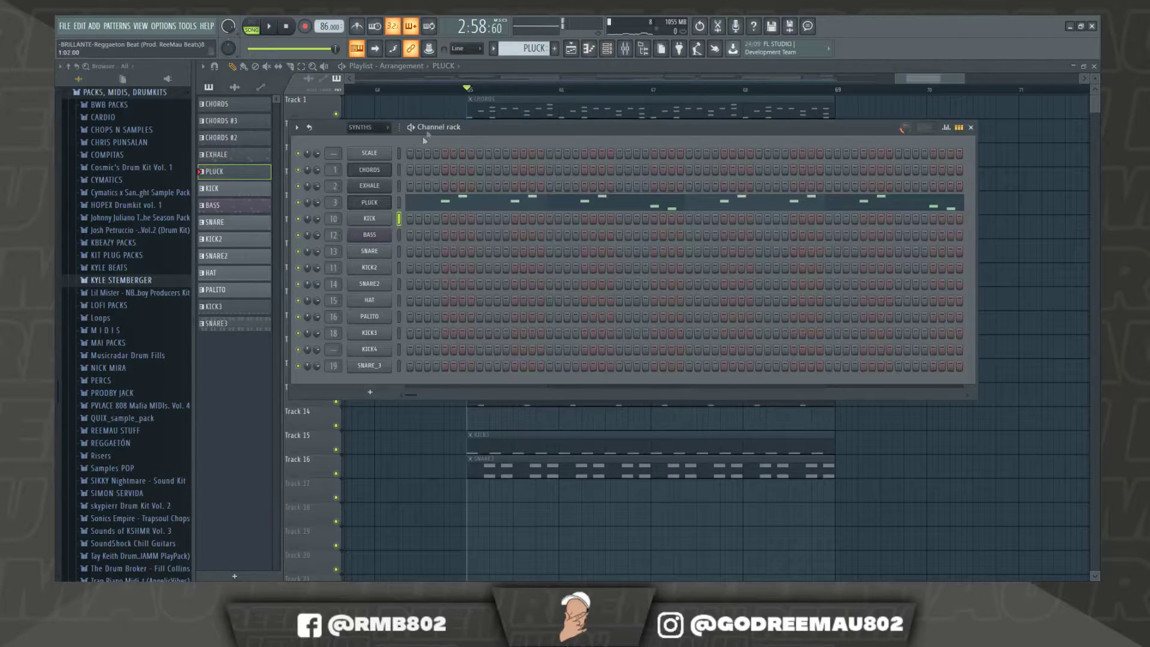
right_click(432, 111)
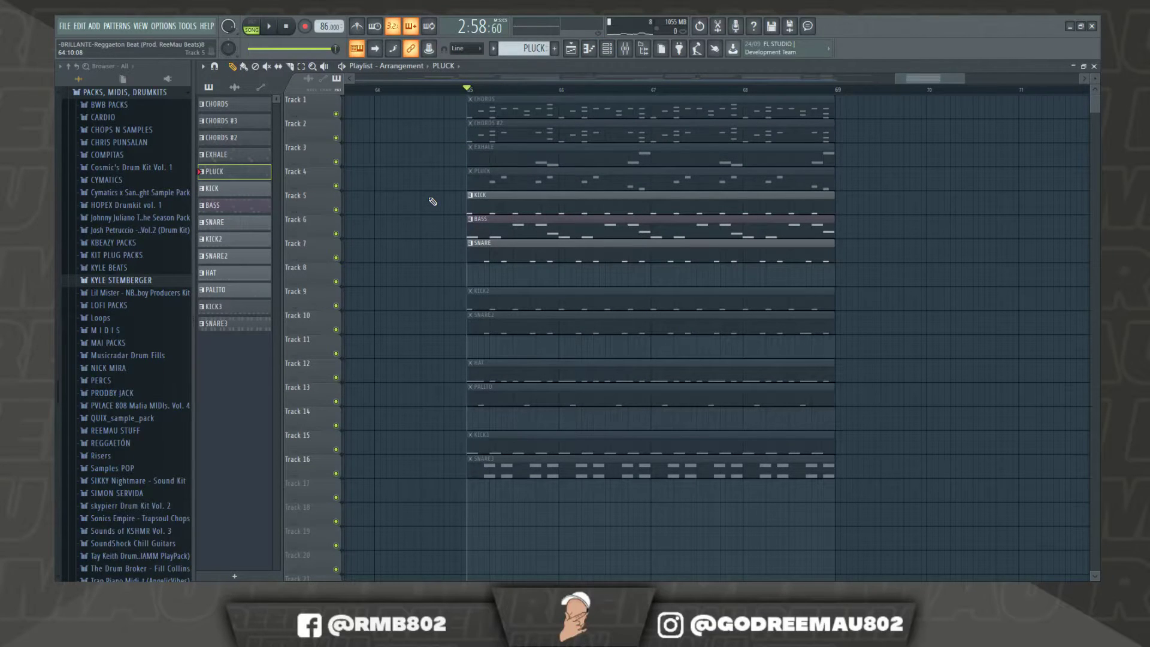
click(607, 48)
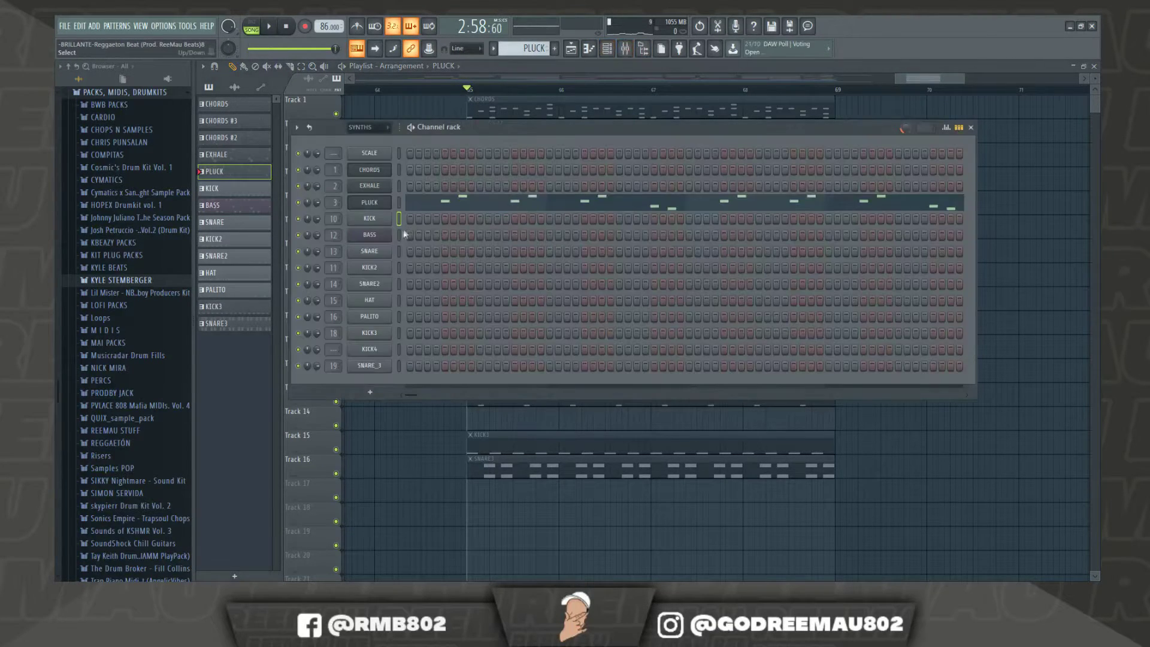
click(369, 235)
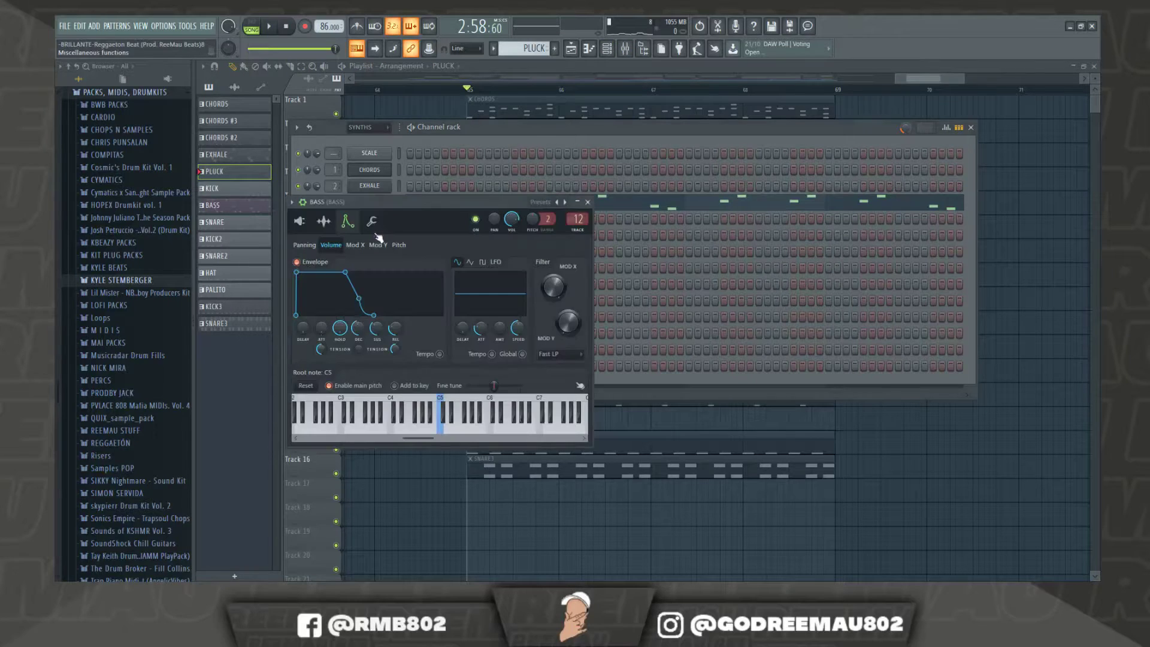
click(300, 221)
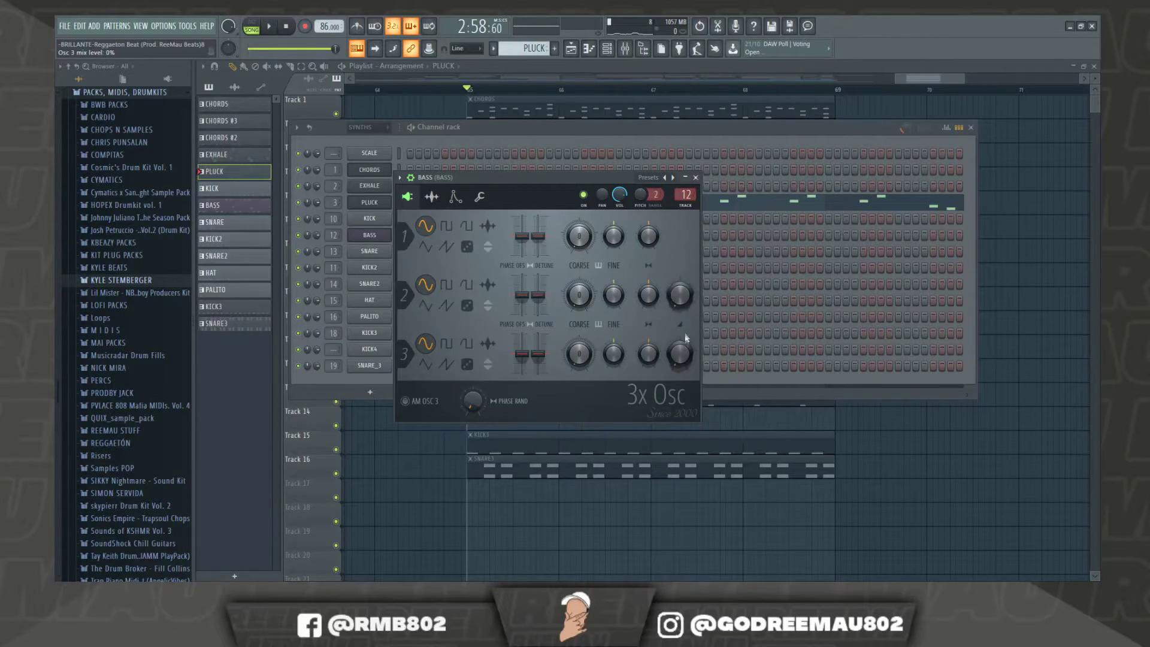
click(455, 197)
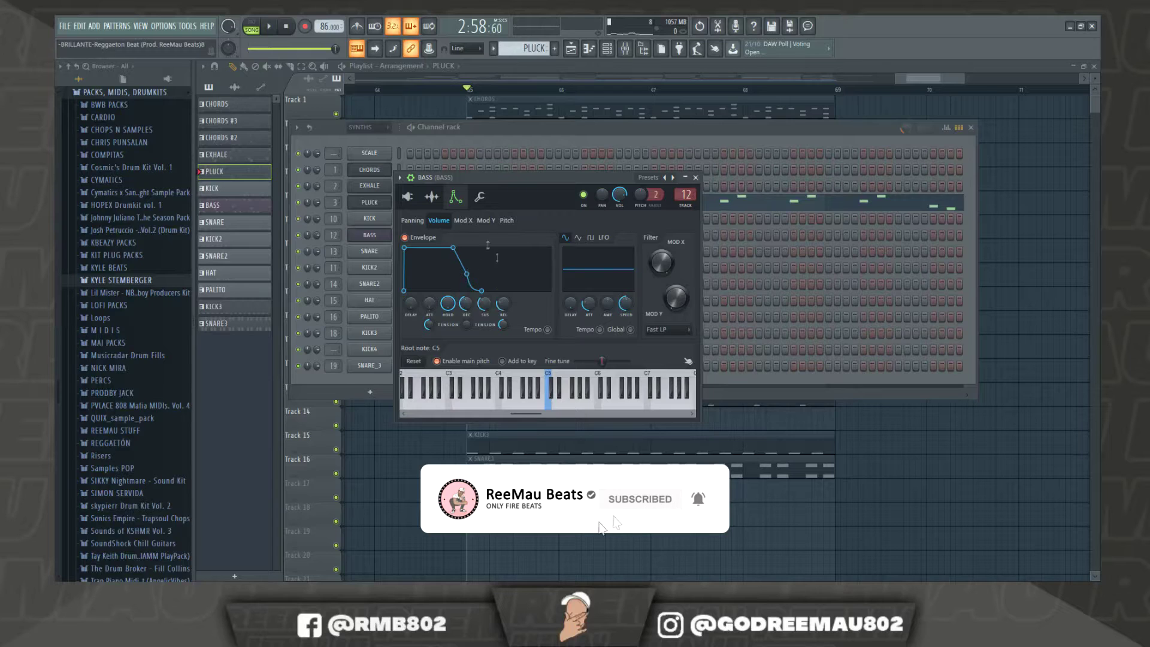
click(516, 139)
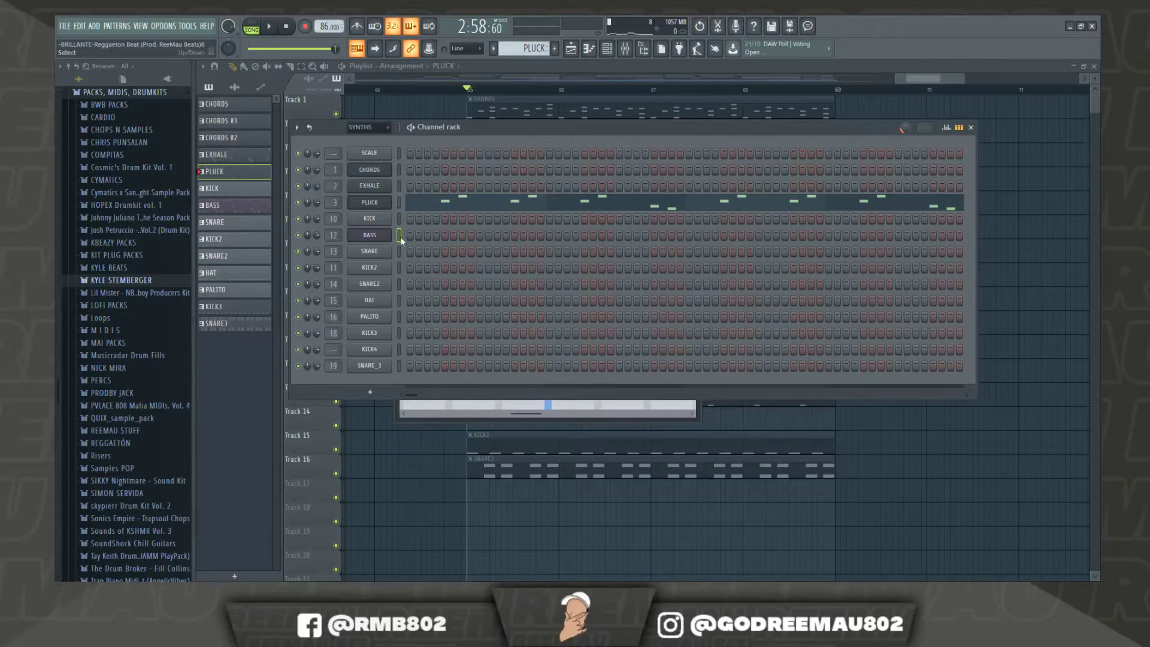
right_click(434, 112)
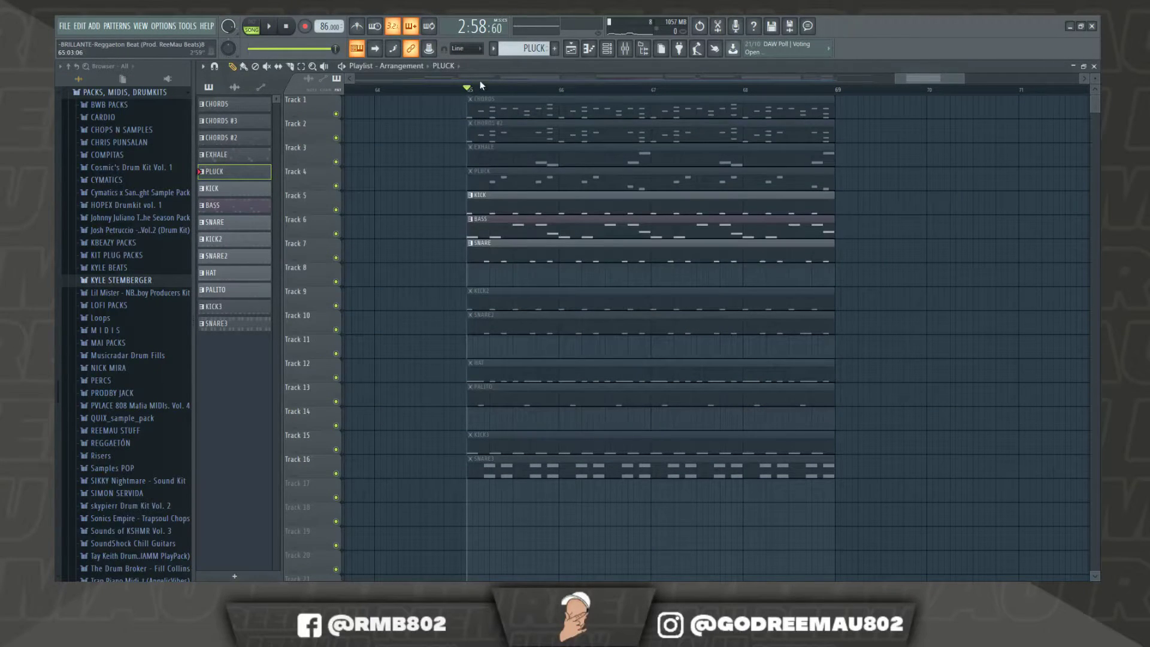
View the notes of the BASS clip and the SNARE clip in the piano roll and return to the playlist
double_click(496, 225)
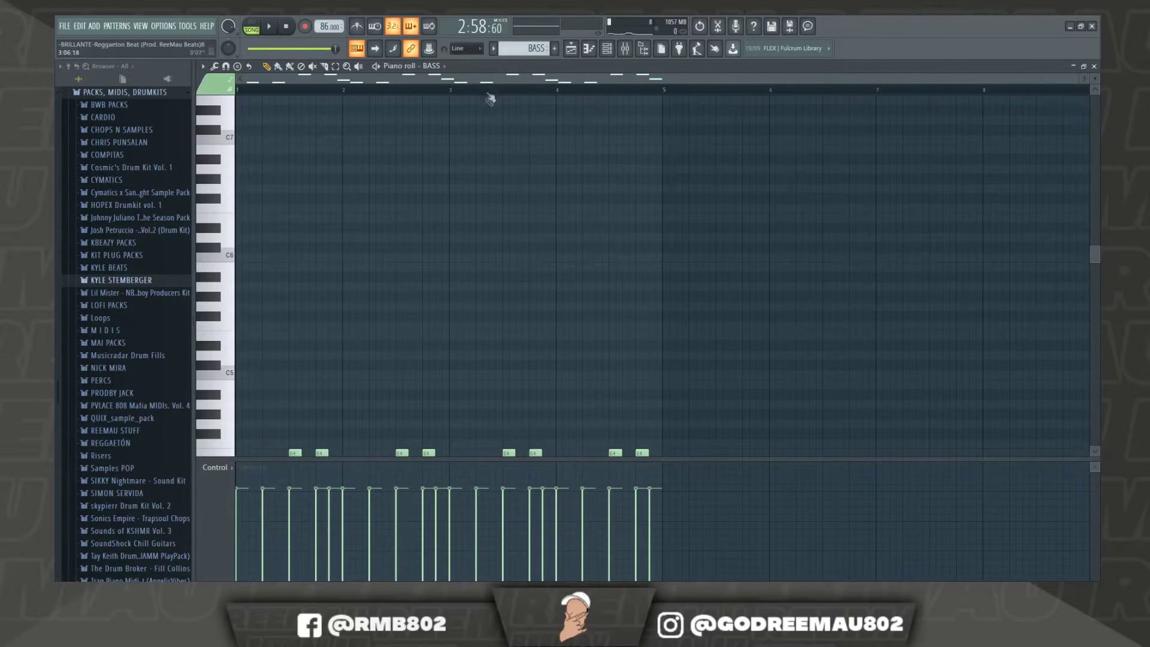
scroll(449, 179, down, 5)
key(space)
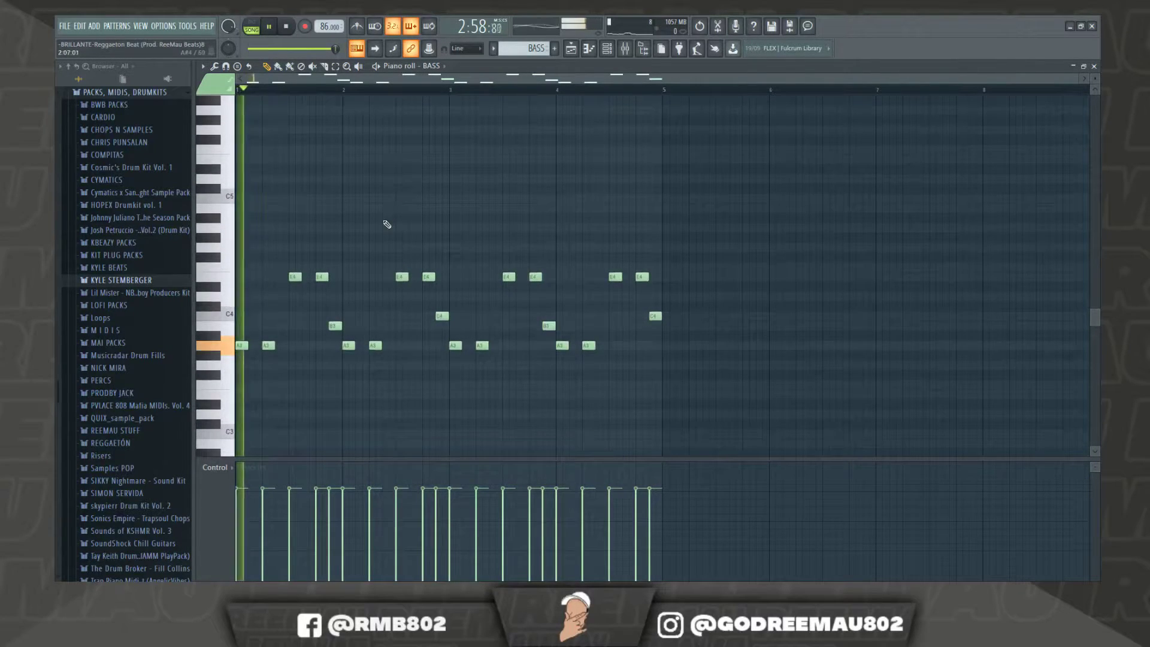
key(F5)
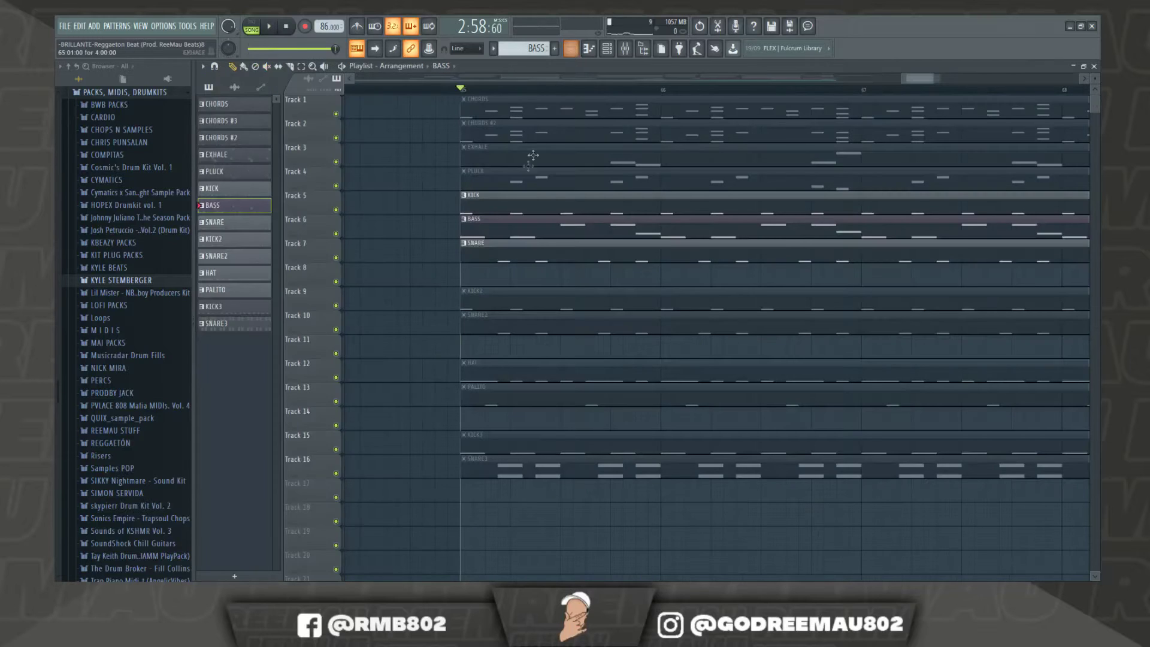
double_click(473, 257)
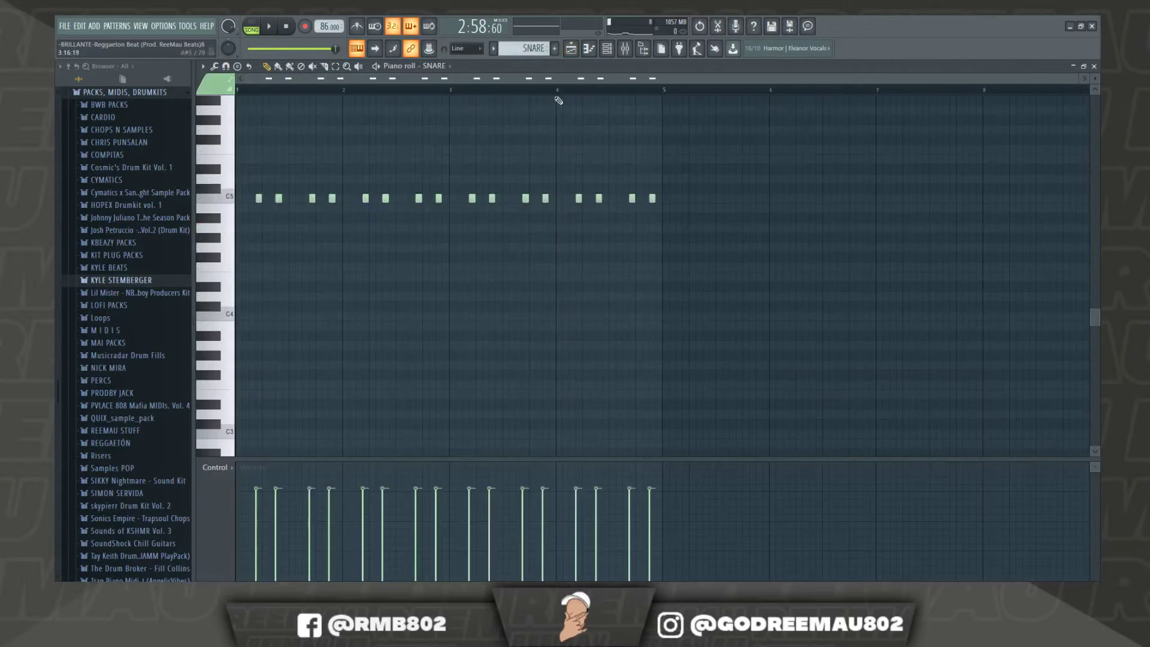
key(F5)
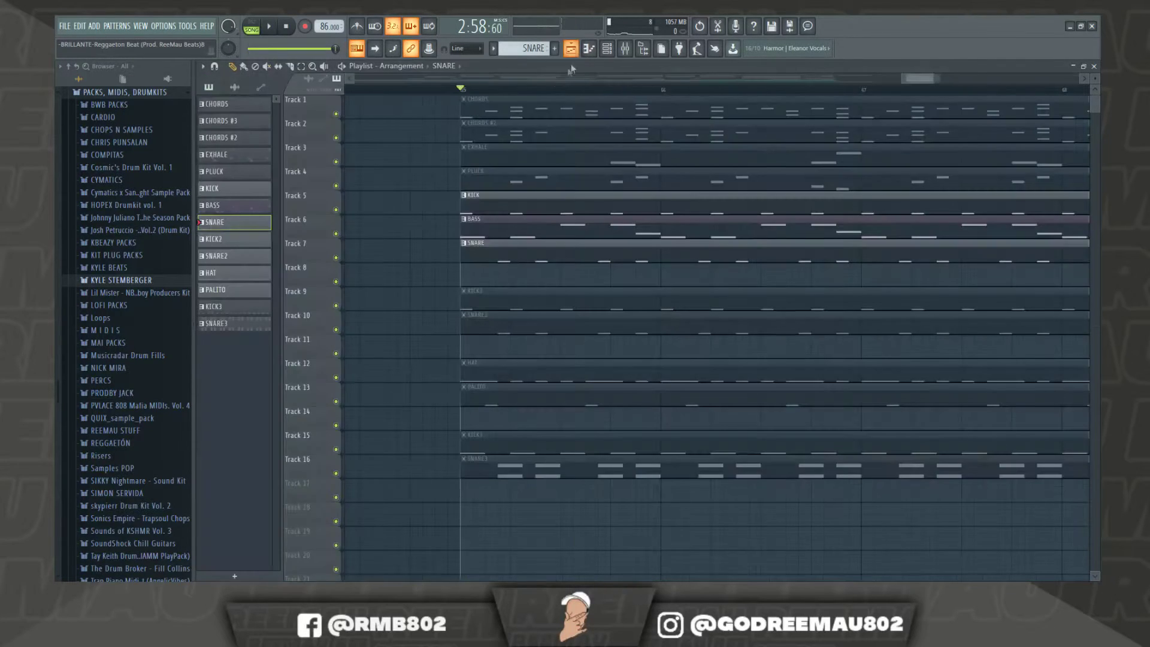
Reopen the BASS clip in the piano roll, play through its notes and return to the playlist
double_click(472, 219)
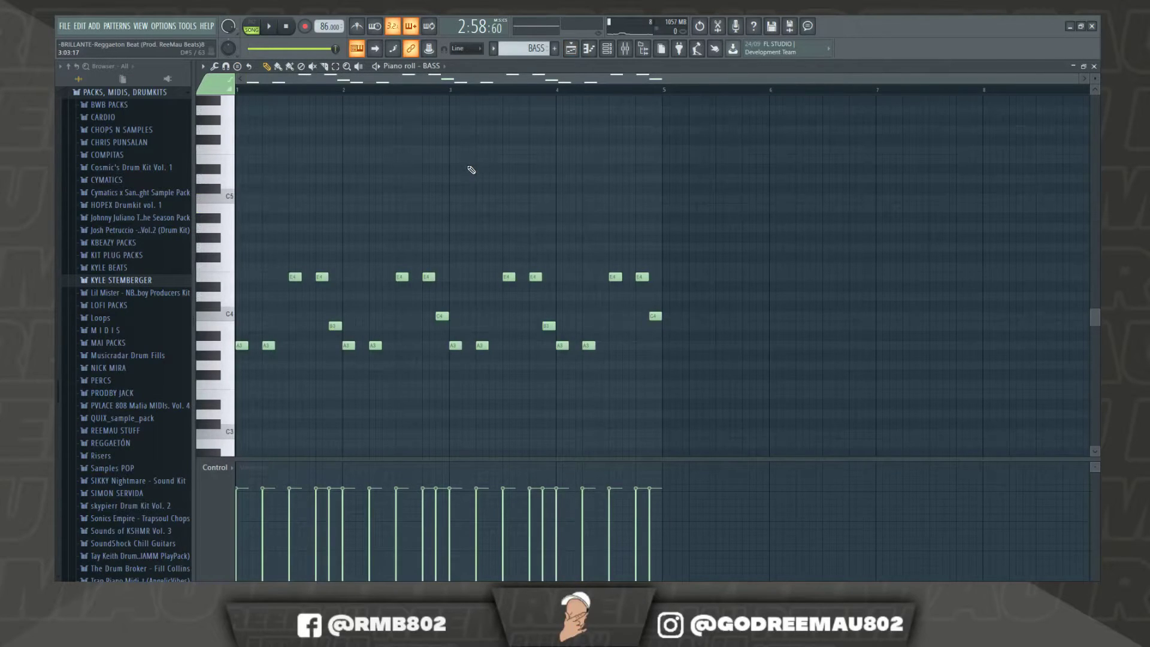
key(space)
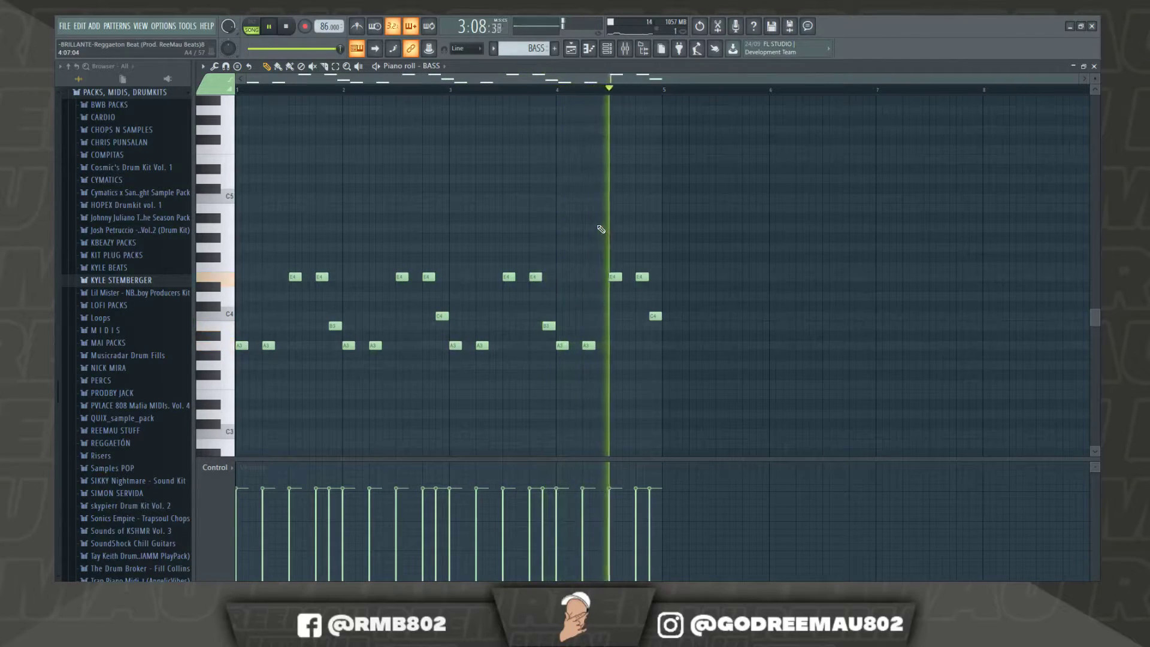
key(space)
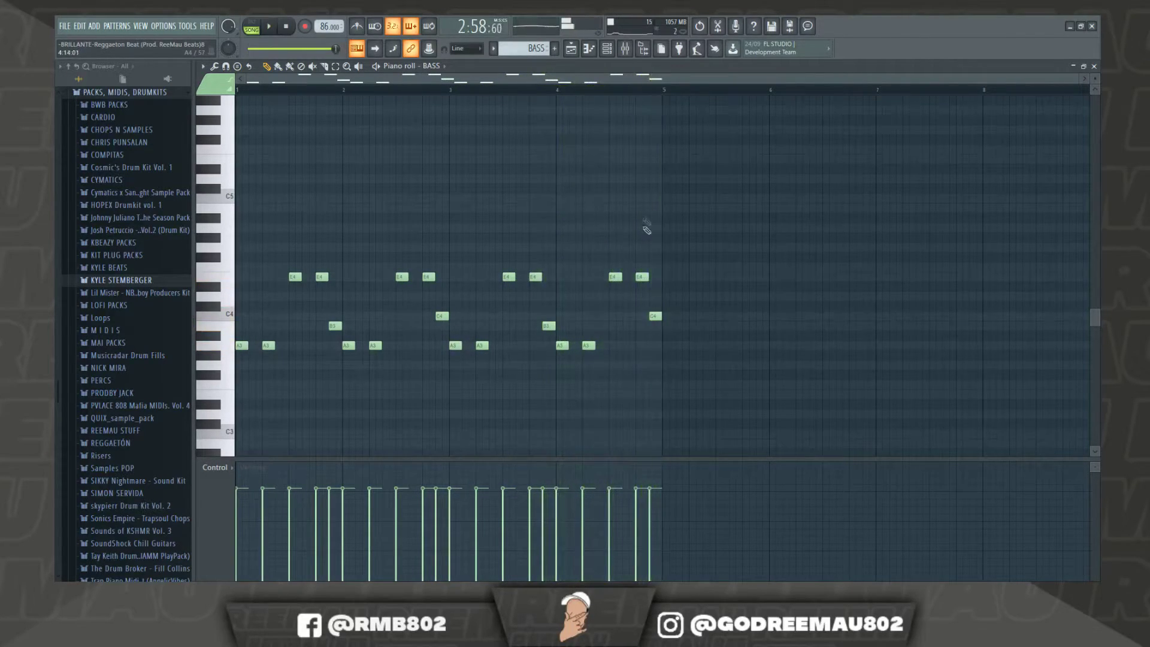
click(581, 51)
Unmute the KICK2 clip on Track 9, solo that track and play it
scroll(461, 89, down, 3)
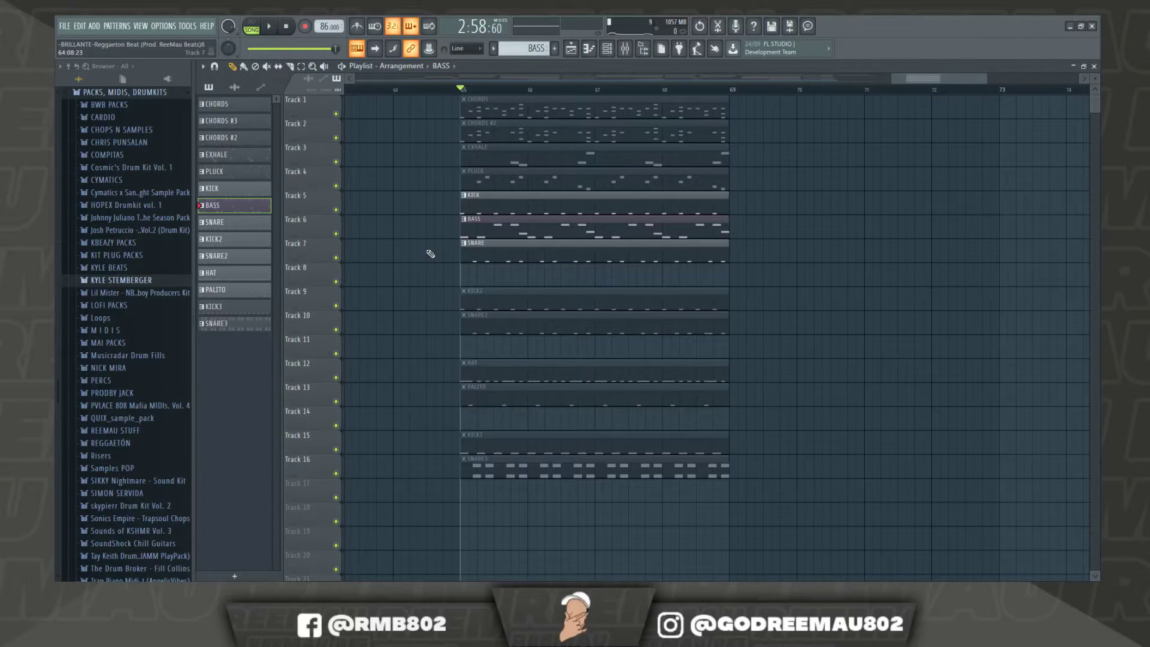
scroll(496, 99, down, 5)
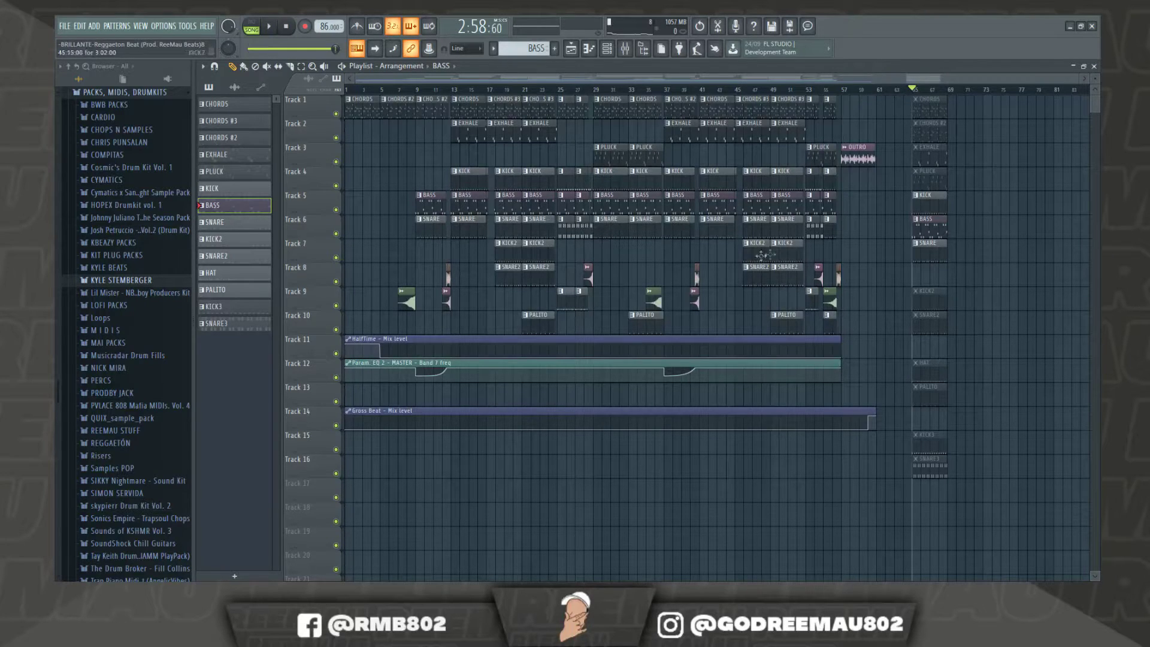
scroll(973, 102, up, 5)
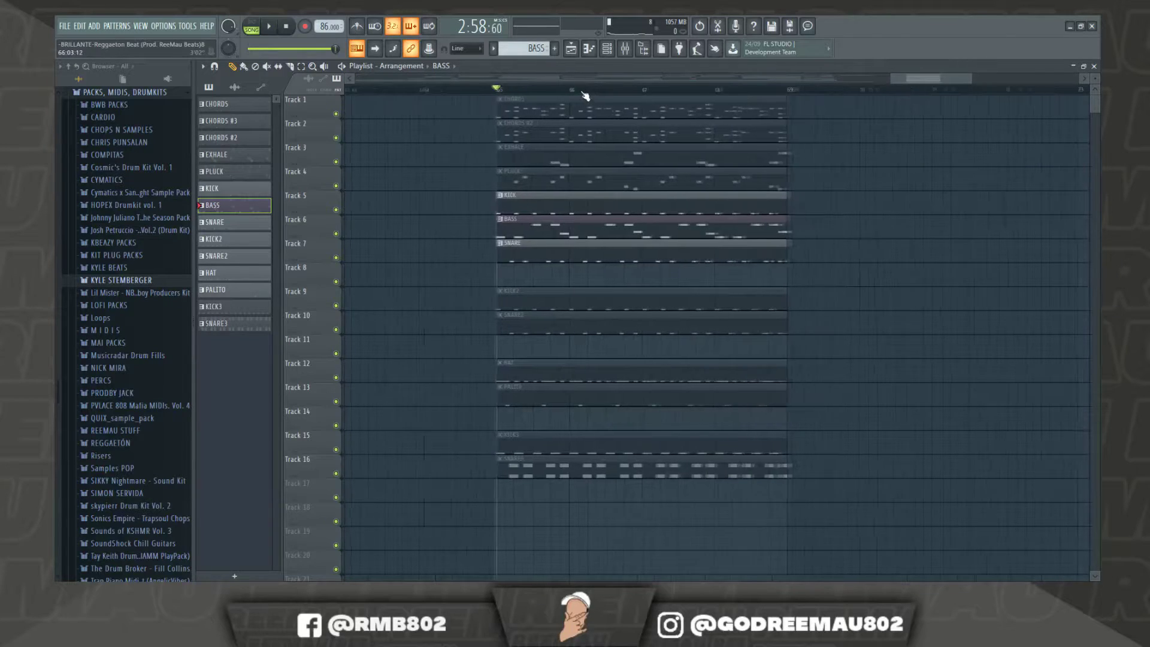
scroll(585, 94, up, 3)
click(419, 305)
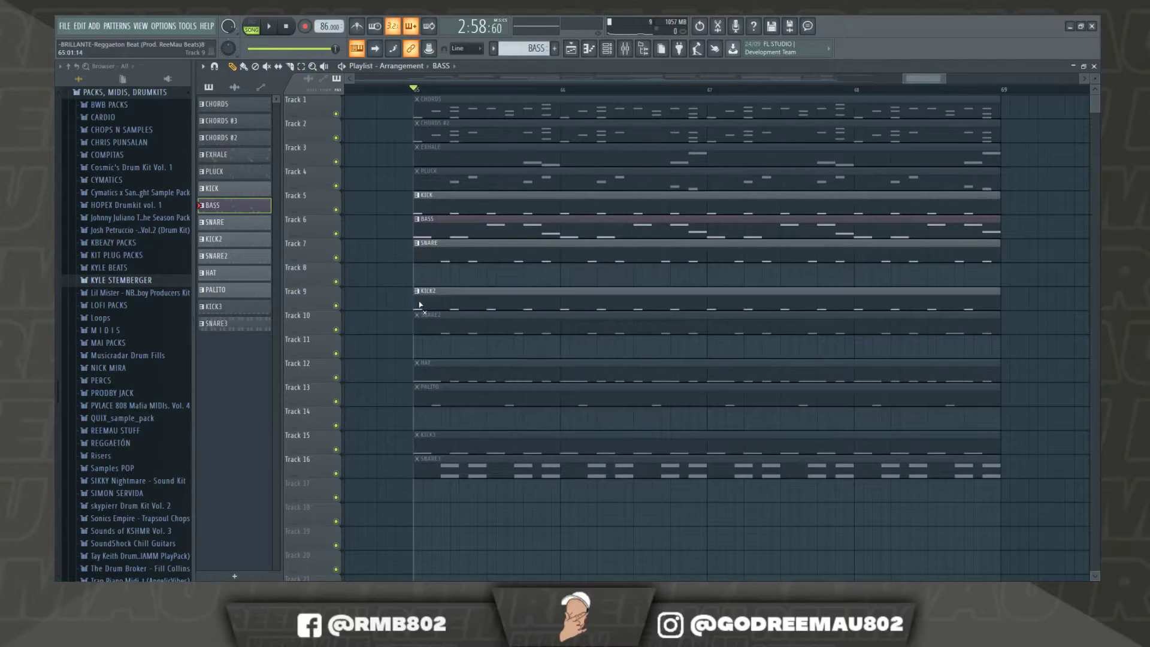
right_click(337, 306)
key(space)
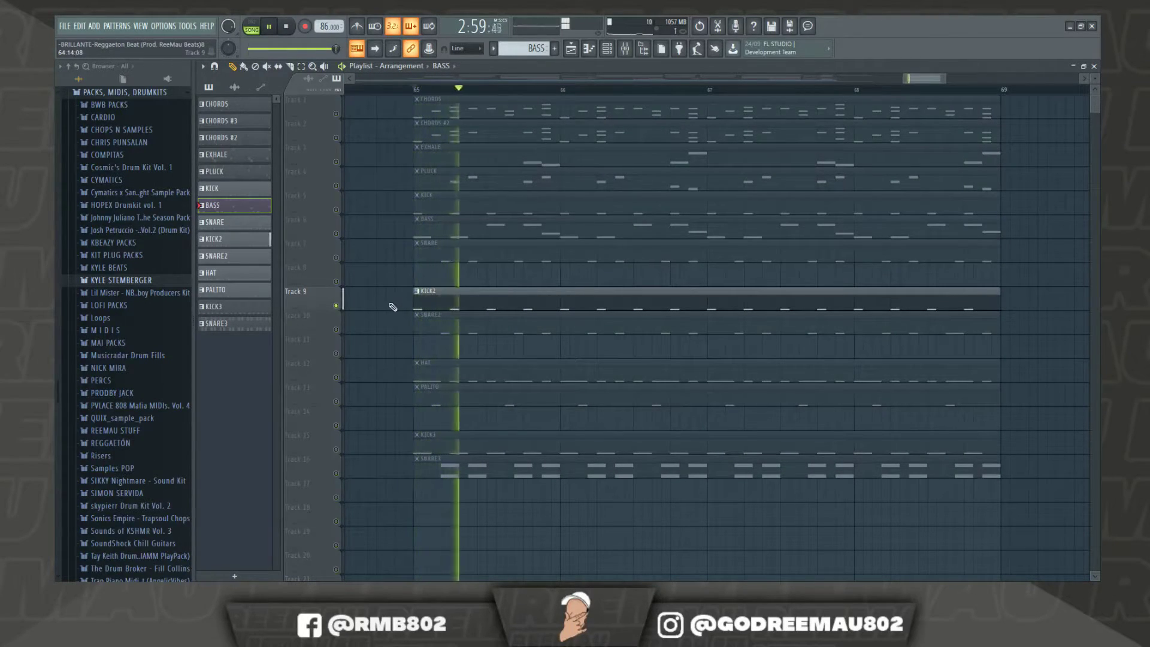
key(space)
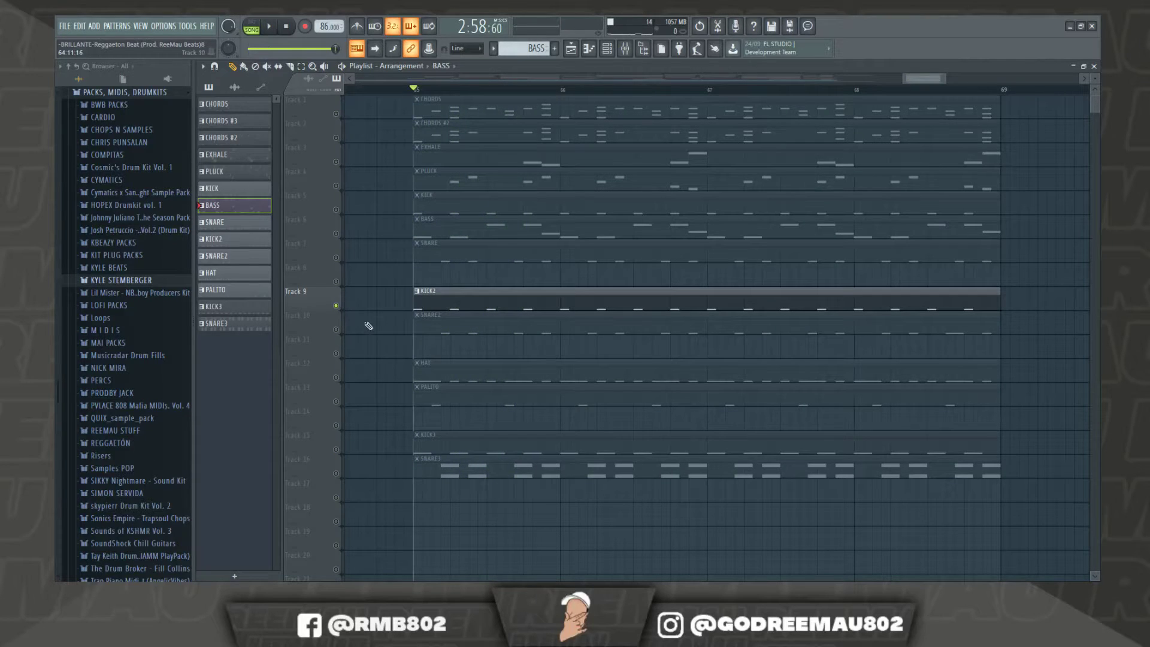
Solo Track 10, unmute its SNARE2 clip and play the part
right_click(336, 330)
click(417, 326)
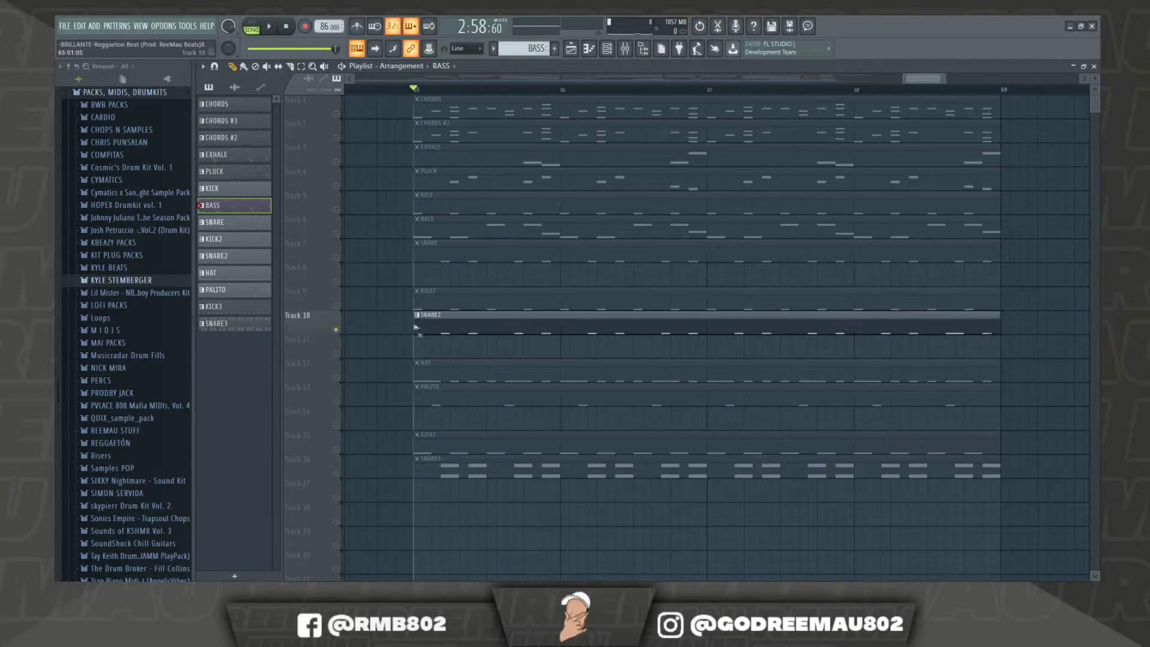
scroll(374, 509, down, 4)
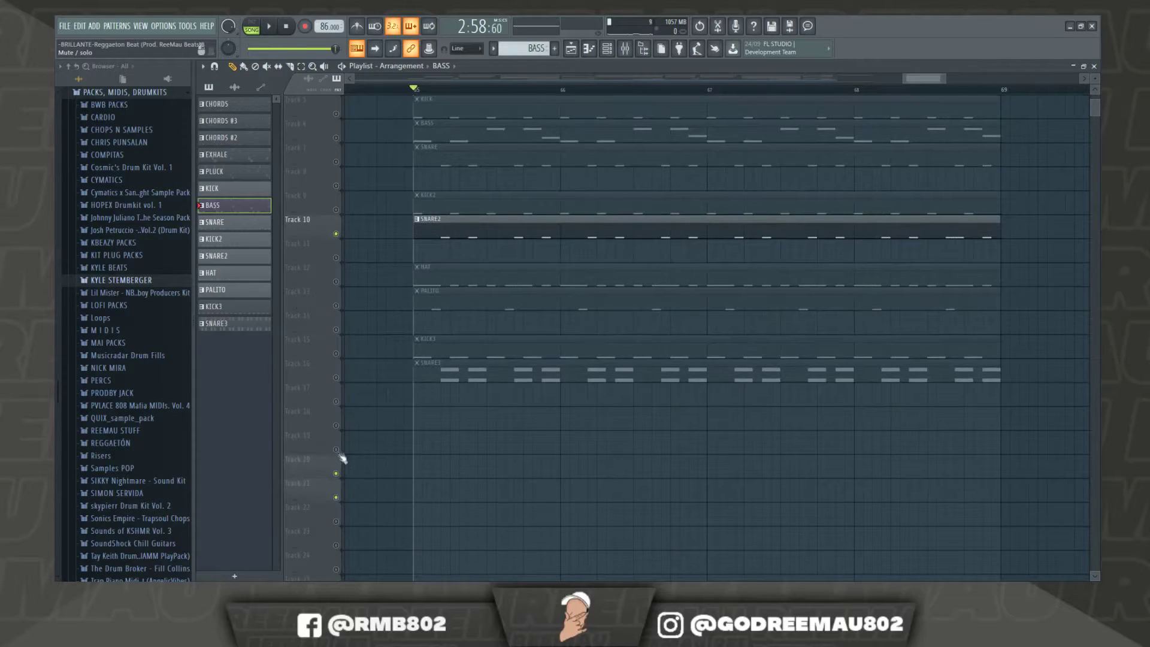
drag(337, 427, 336, 402)
key(space)
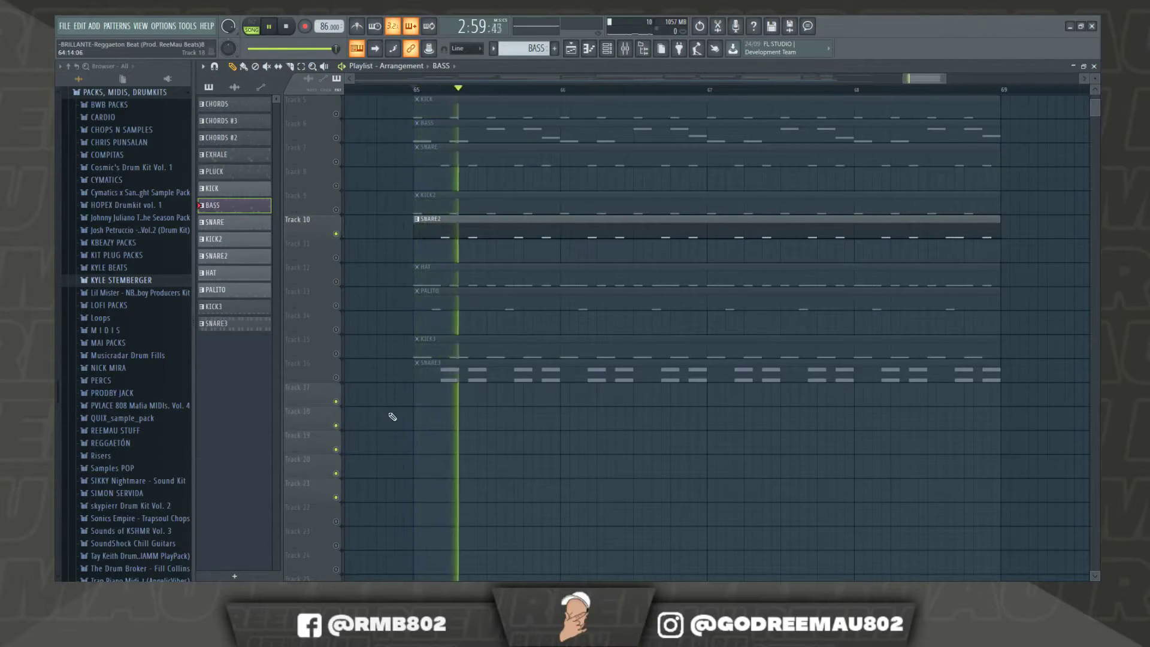
click(336, 330)
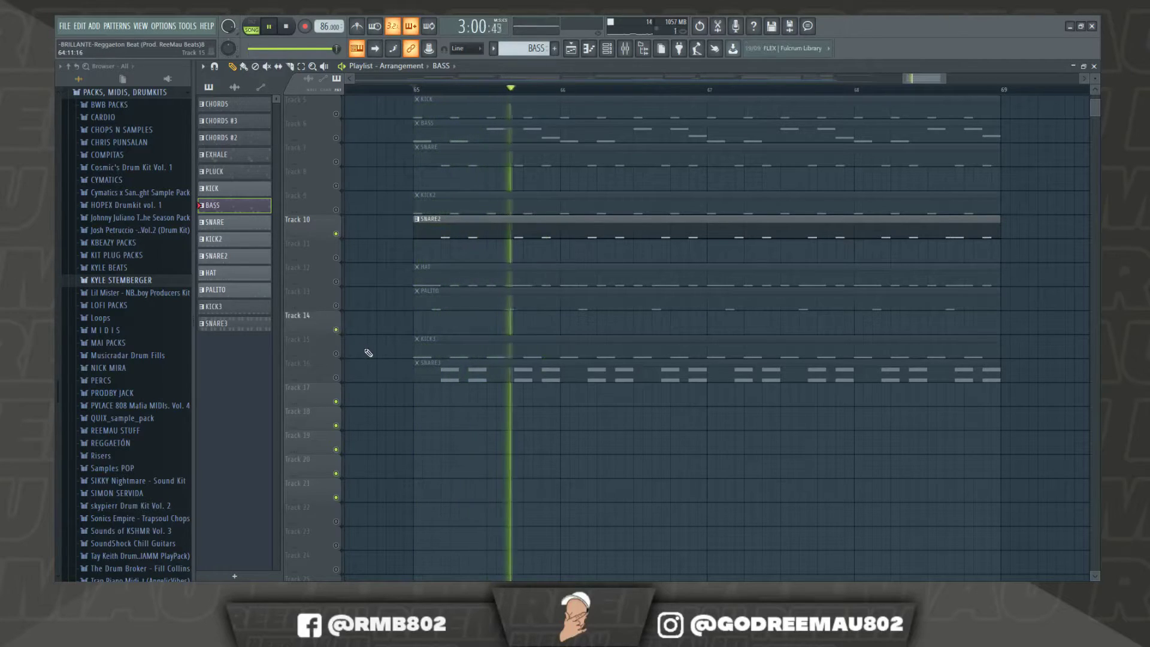
key(space)
Enable Track 9 and play the KICK2 and SNARE2 clips together
scroll(373, 301, up, 2)
click(337, 257)
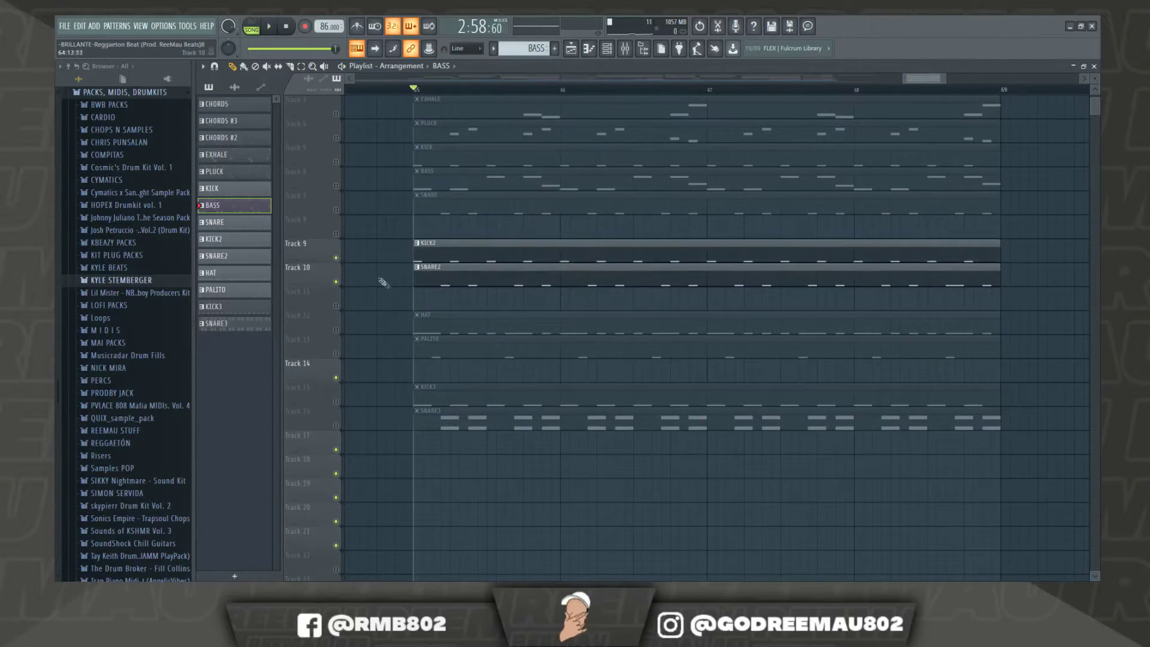
key(space)
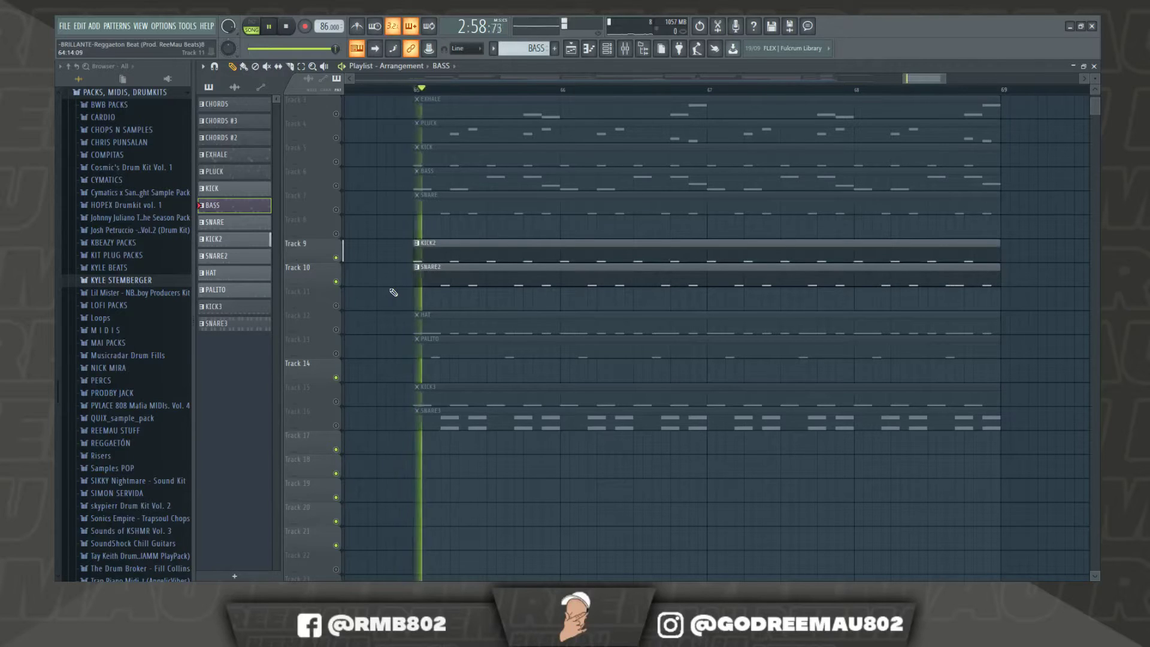
key(space)
Enable Tracks 7, 6 and 5 and play the KICK, BASS and SNARE clips along with KICK2 and SNARE2
scroll(390, 316, up, 2)
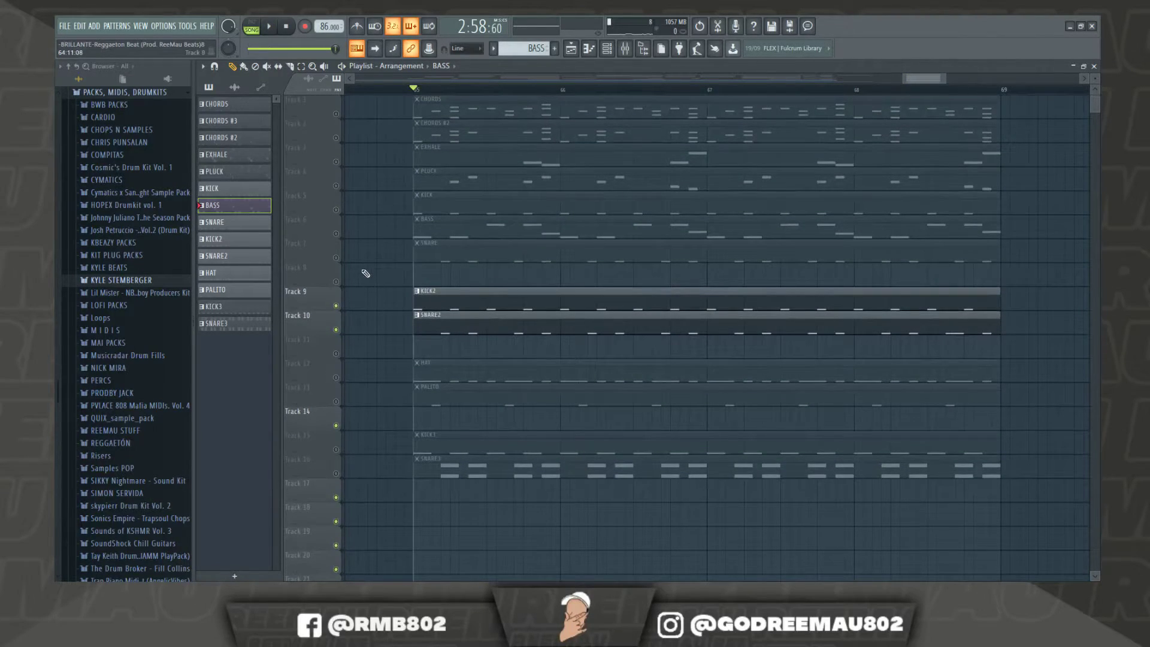
click(336, 258)
click(336, 234)
click(336, 210)
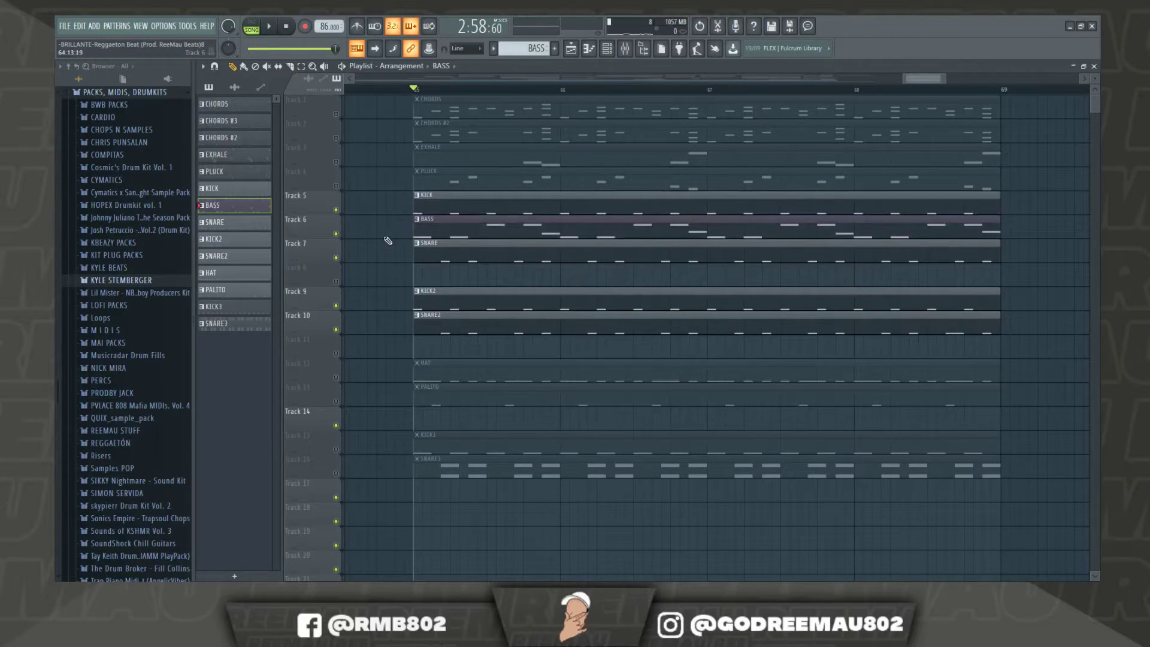
key(space)
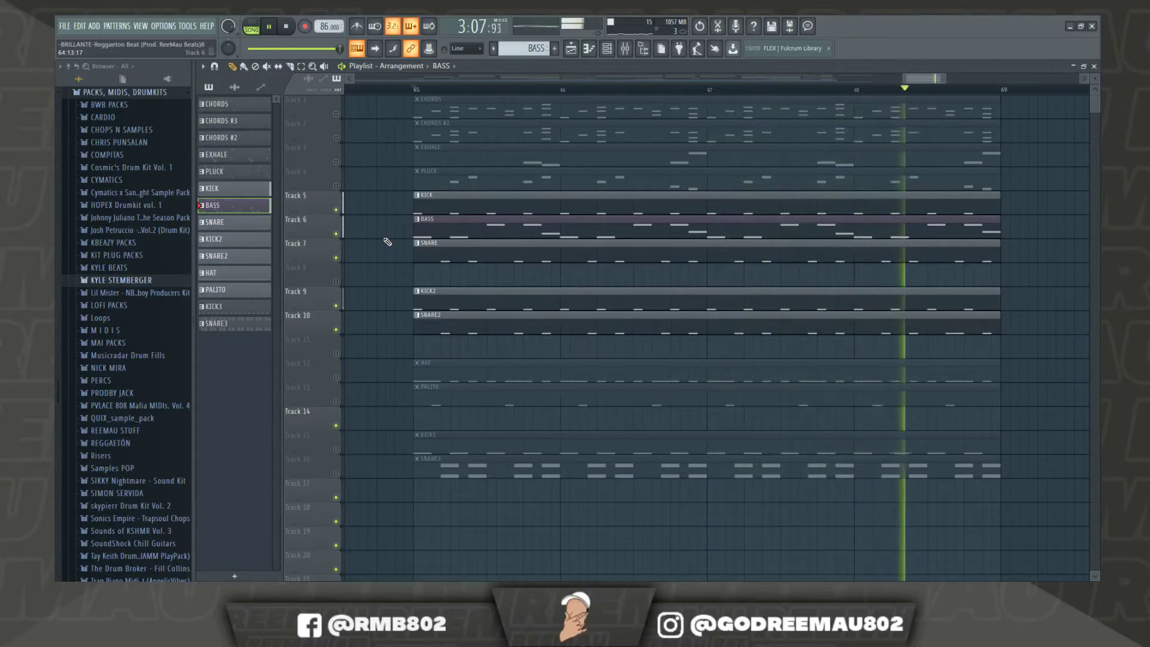
key(space)
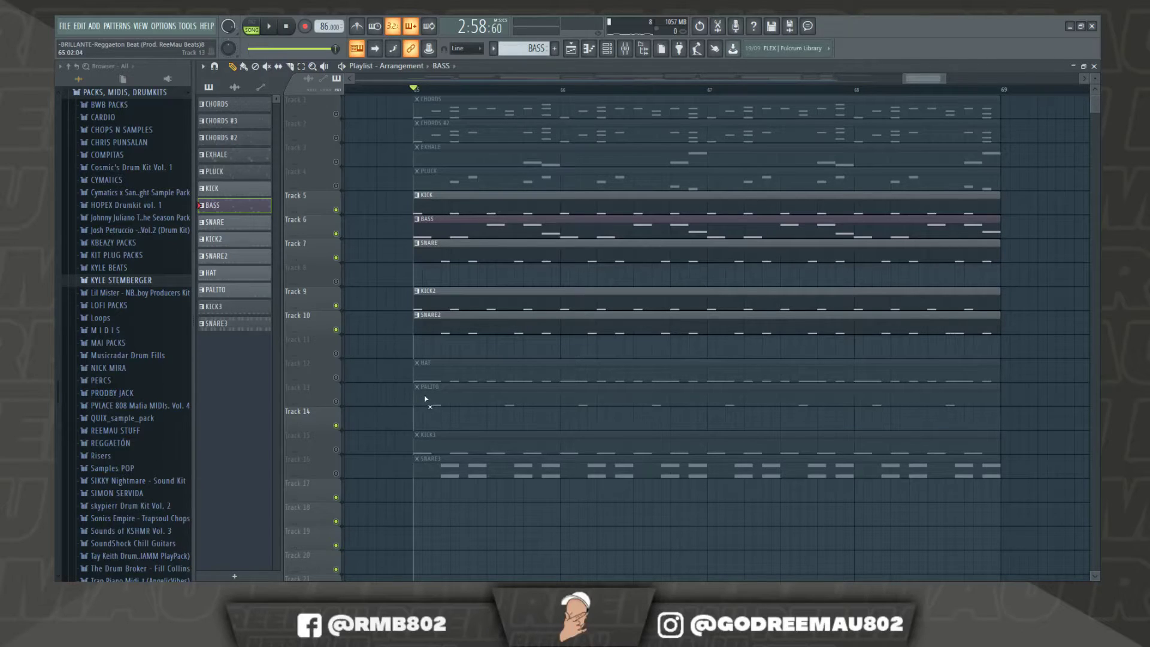
Enable the PALITO and HAT tracks and play them with the other drums and the bass
click(336, 401)
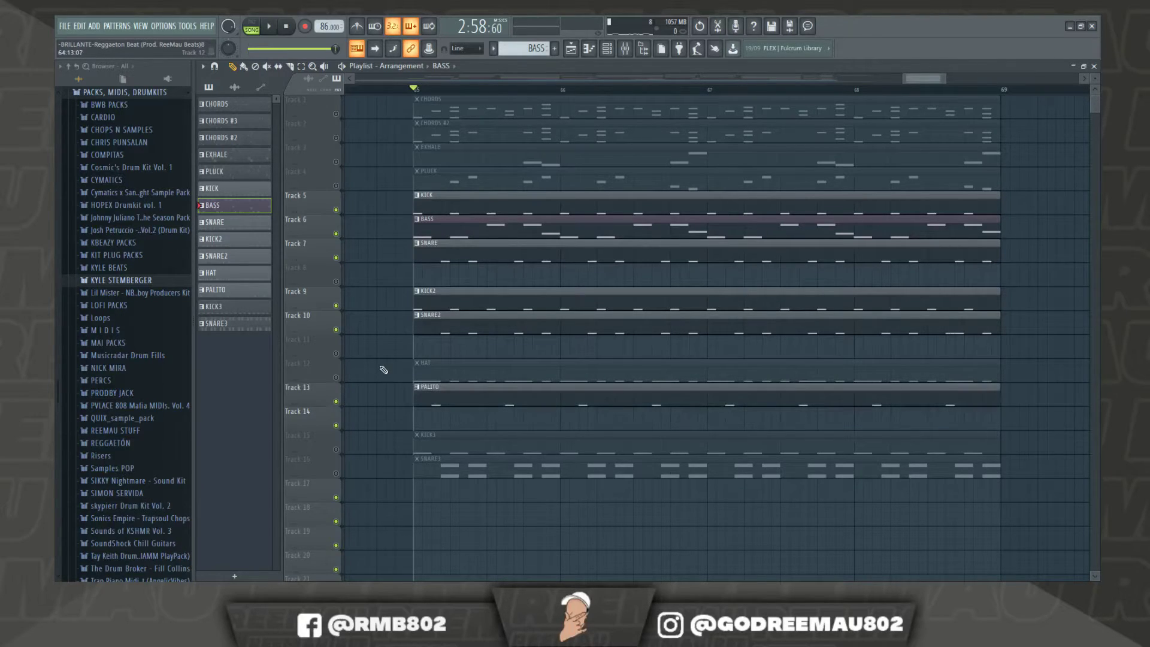
click(336, 377)
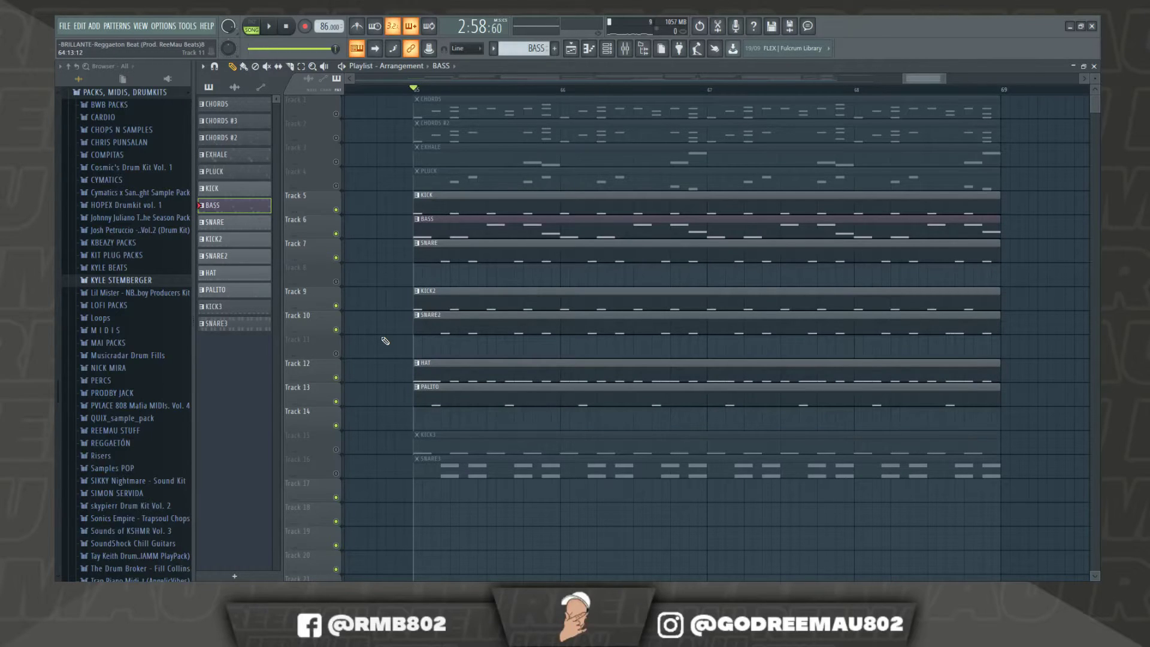
key(space)
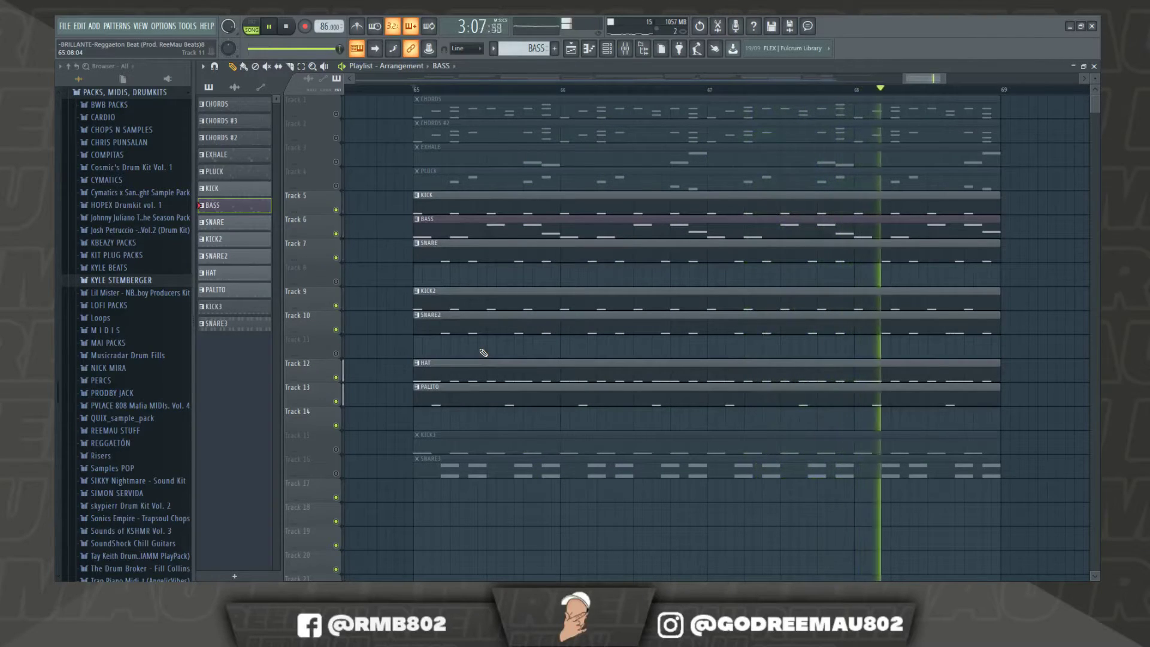
key(space)
Mute the SNARE2, KICK2, SNARE and KICK clips in the section starting at bar 65
scroll(398, 348, down, 2)
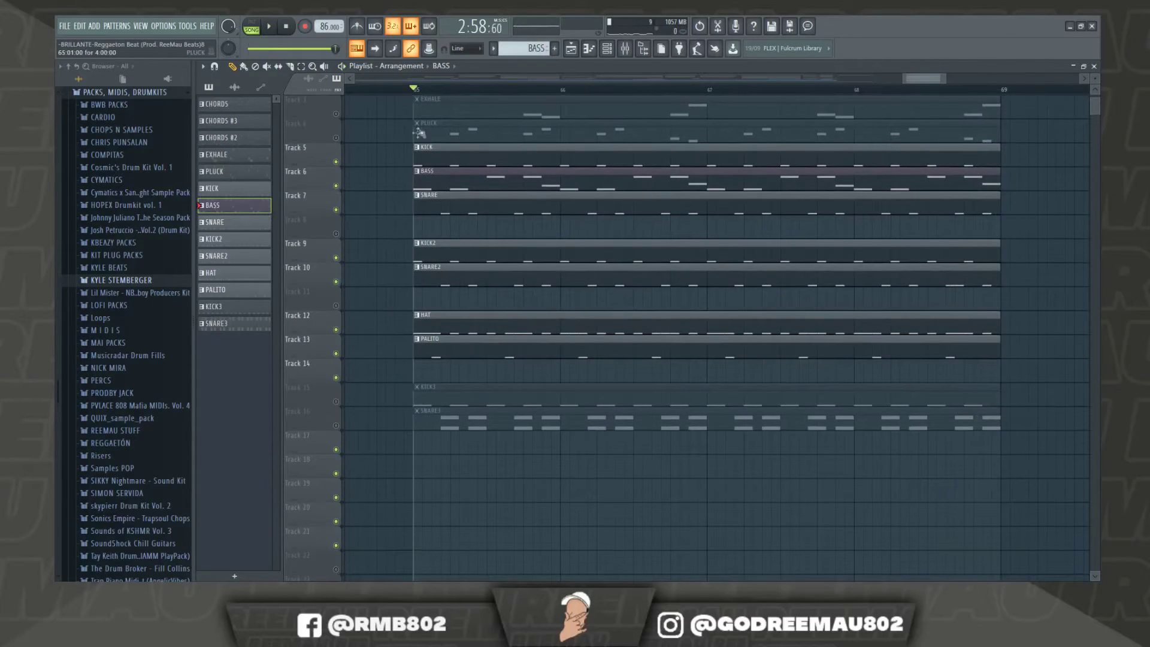
scroll(418, 97, down, 3)
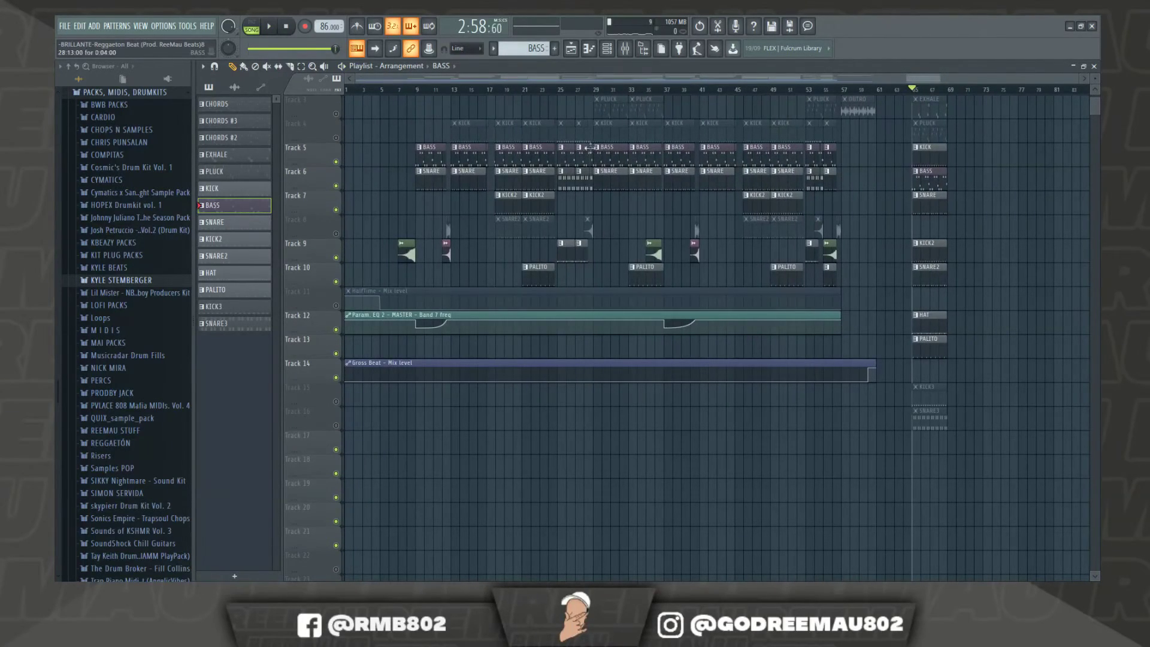
drag(565, 80, 903, 79)
scroll(587, 169, up, 2)
scroll(677, 93, up, 4)
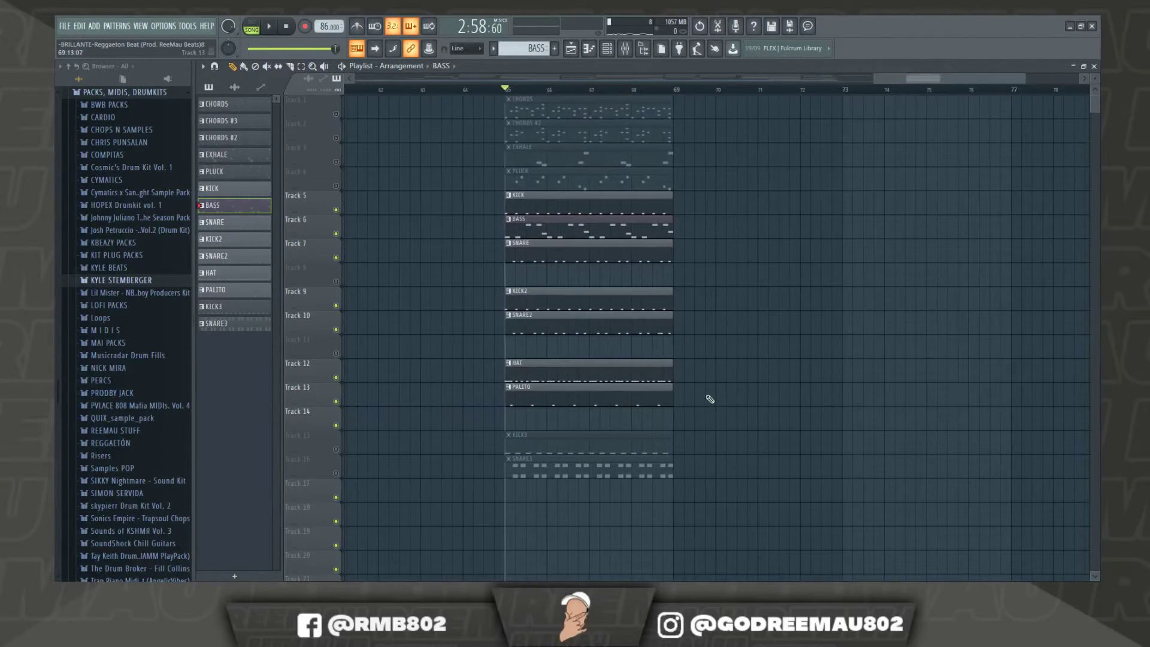
drag(691, 353, 638, 237)
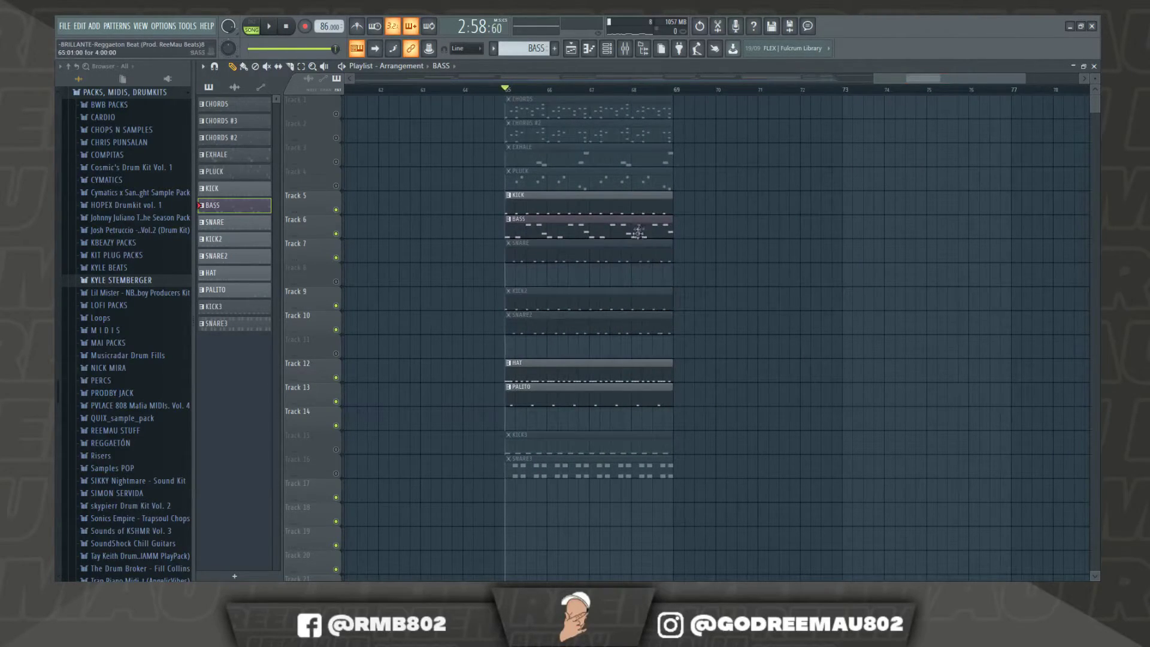
click(672, 210)
Enable Tracks 15 and 16, unmute their KICK3 and SNARE3 clips and play them with the bass, hat and palito
click(336, 473)
click(336, 449)
mouse_move(458, 446)
mouse_down()
mouse_move(533, 452)
mouse_move(534, 468)
mouse_up()
scroll(552, 94, up, 3)
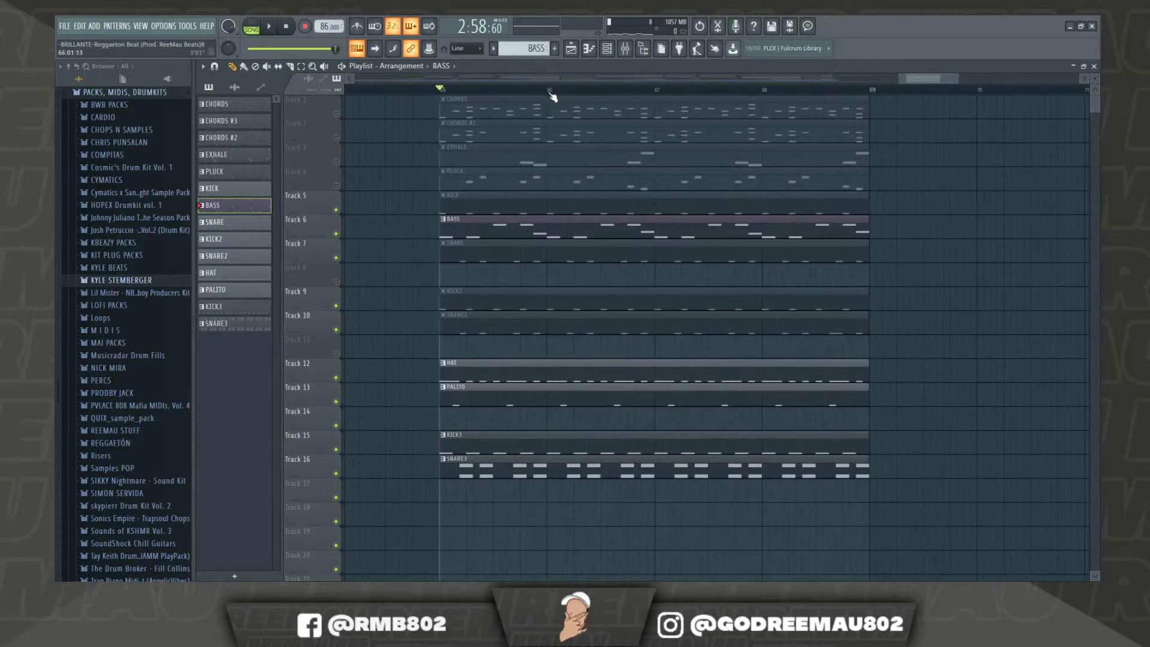
key(space)
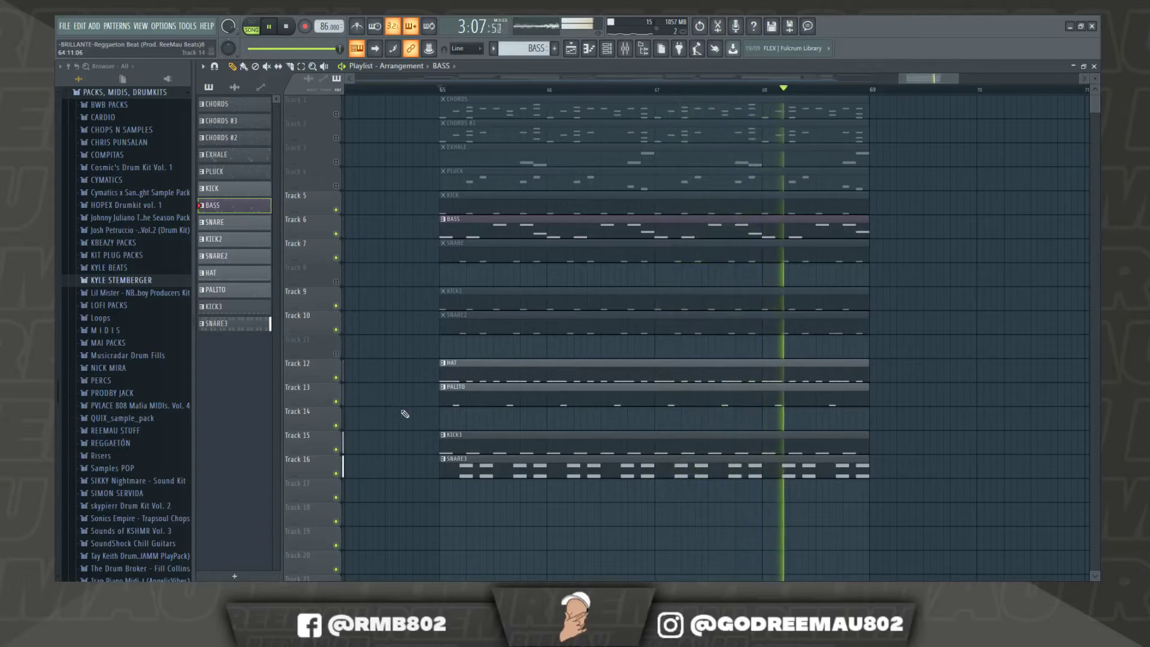
key(space)
Re-enable all the pattern tracks and unmute the remaining drum and melody clips on Tracks 1 to 10
right_click(335, 330)
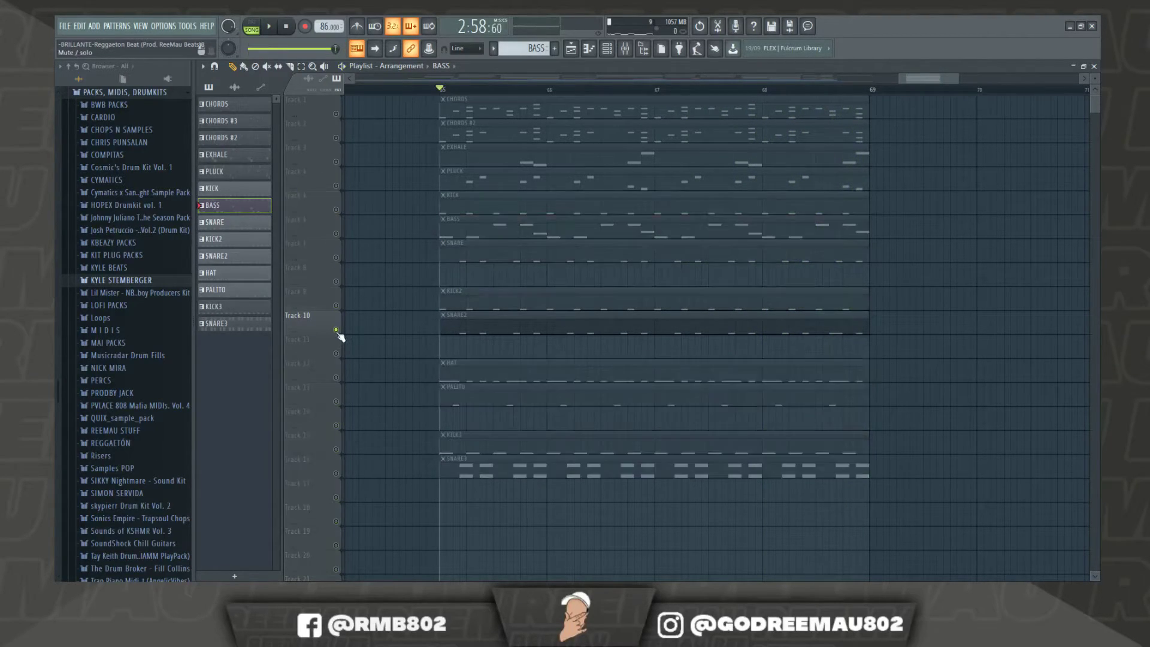
right_click(335, 330)
click(443, 316)
click(443, 291)
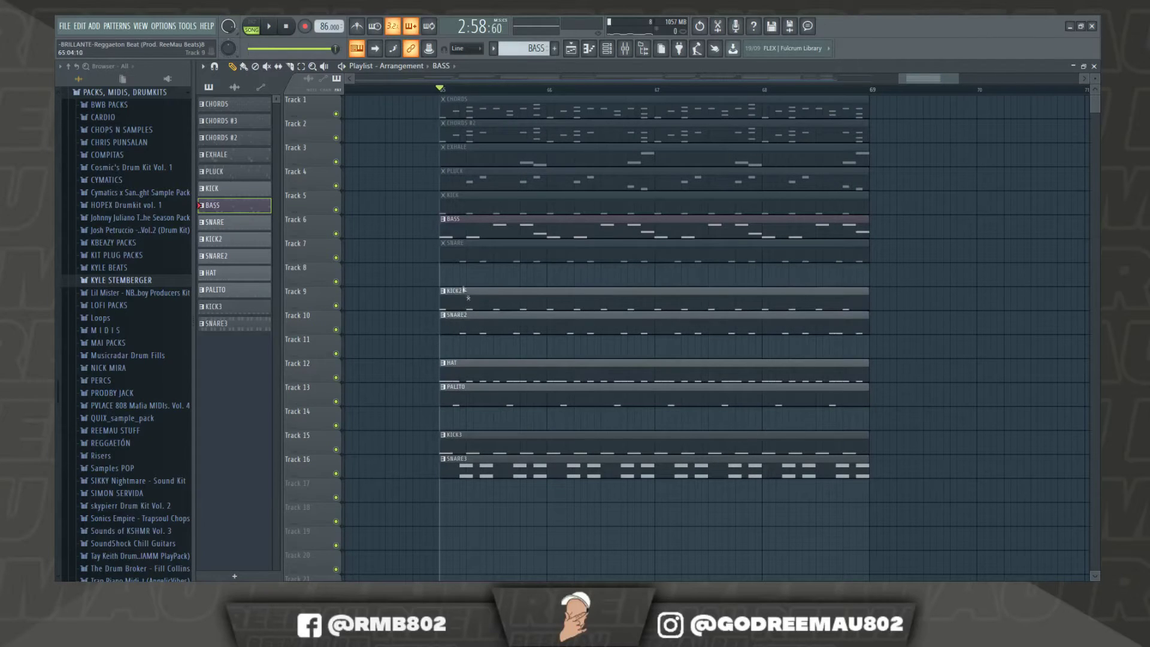
click(473, 260)
mouse_move(429, 206)
mouse_down()
mouse_move(472, 149)
mouse_move(477, 111)
mouse_up()
Mute the CHORDS #2, KICK3 and SNARE3 clips and play the rest of the patterns together
scroll(441, 89, down, 2)
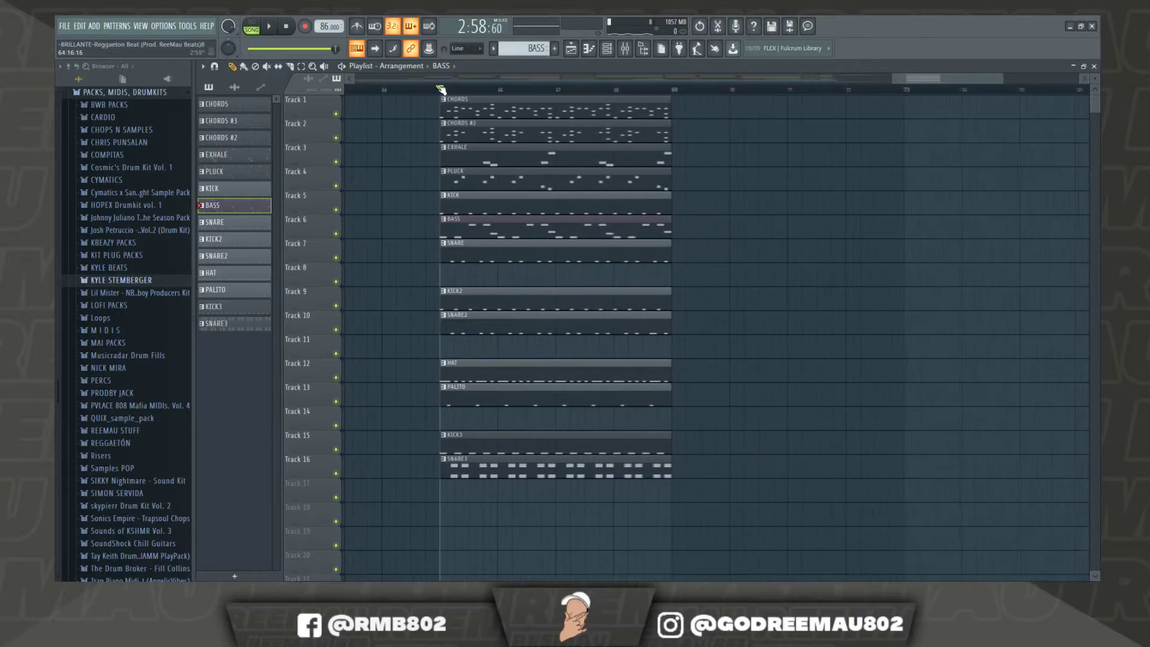
click(456, 137)
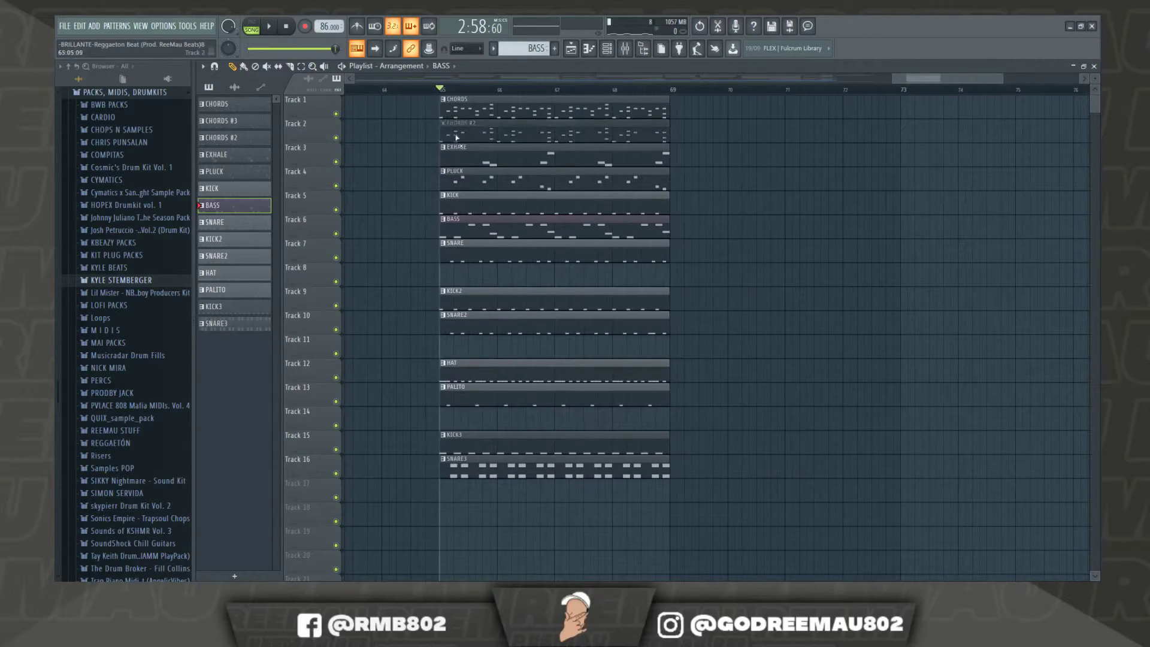
drag(450, 442, 467, 471)
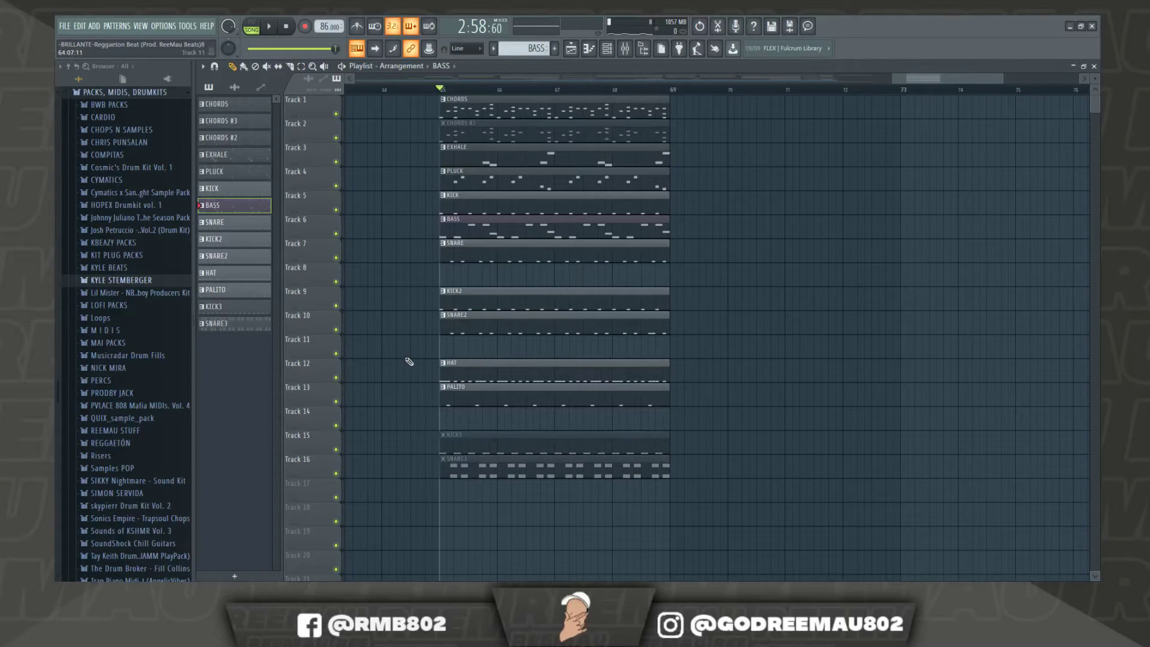
key(space)
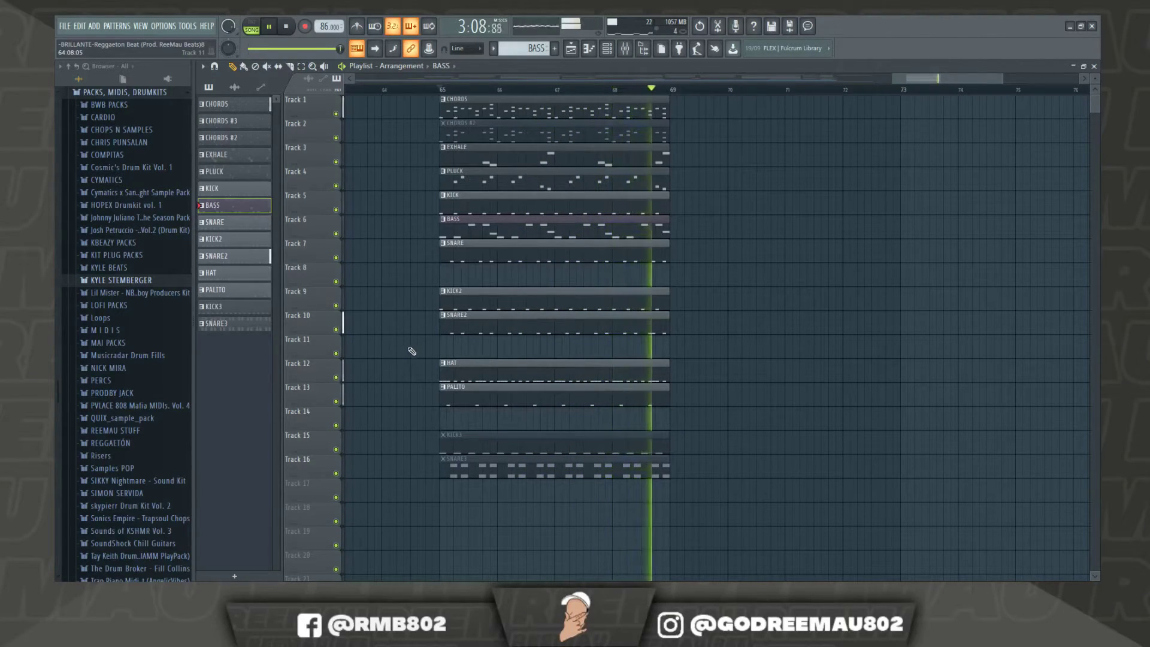
key(space)
Unmute the KICK3, SNARE3 and CHORDS #2 clips
alt+right_click(454, 436)
alt+right_click(457, 460)
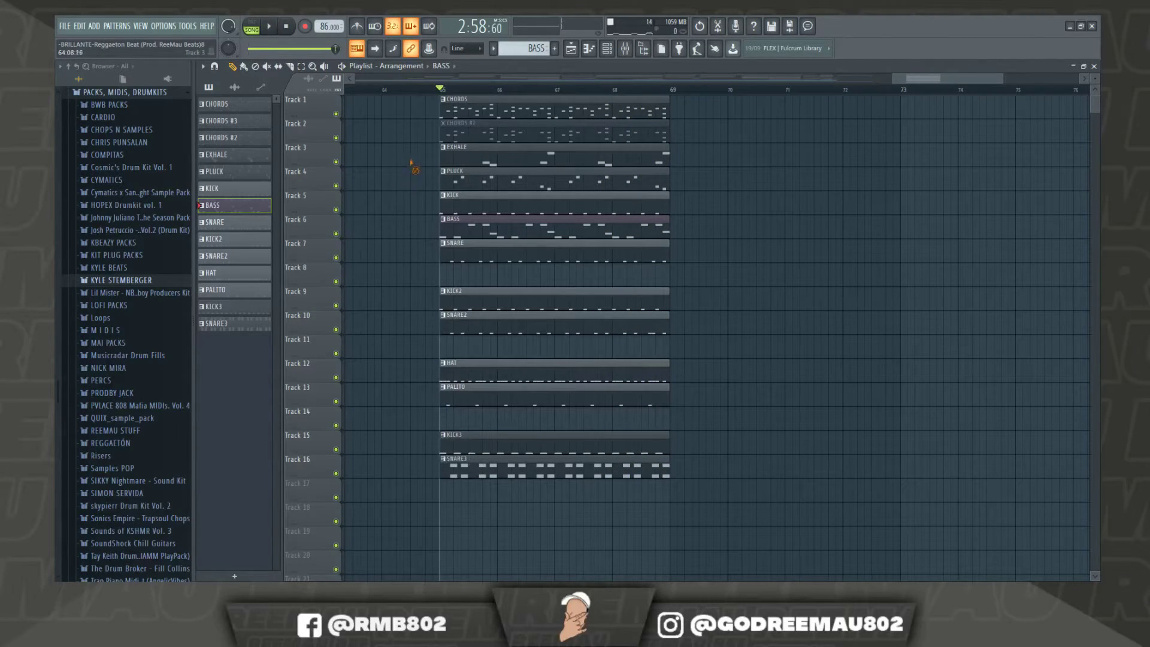
alt+right_click(440, 137)
alt+right_click(441, 136)
alt+right_click(443, 134)
Set the playback position to bar 12 and mute the CHORDS #2, BASS and SNARE clips that end before bar 13
scroll(455, 94, down, 6)
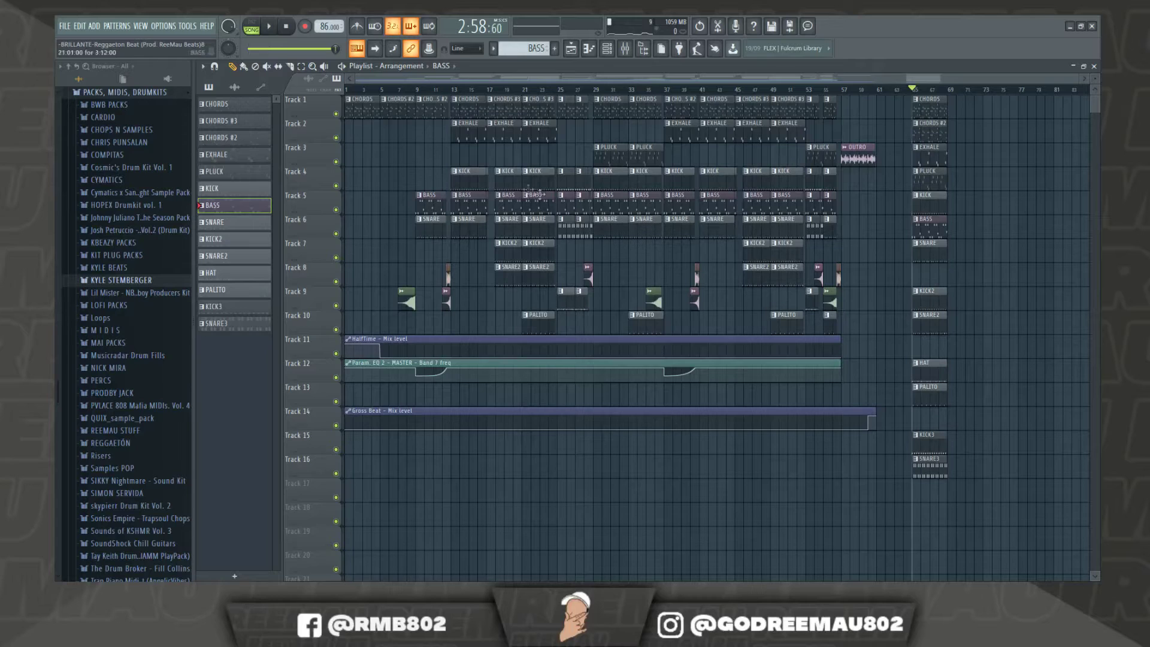
scroll(452, 98, up, 10)
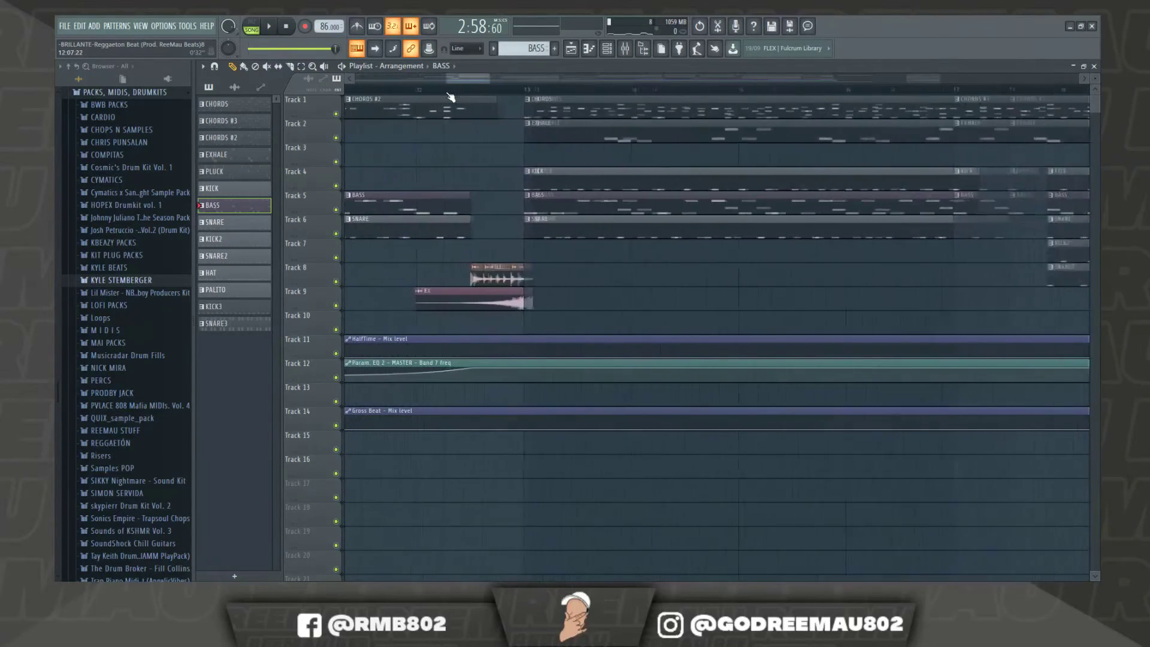
click(393, 93)
drag(418, 268, 469, 118)
mouse_move(531, 195)
mouse_down()
mouse_move(544, 278)
mouse_move(578, 280)
mouse_up()
key(ctrl+z)
Mute the fill clips on Track 8 and play the FX clip on Track 9 from bar 12
drag(497, 277, 599, 281)
key(space)
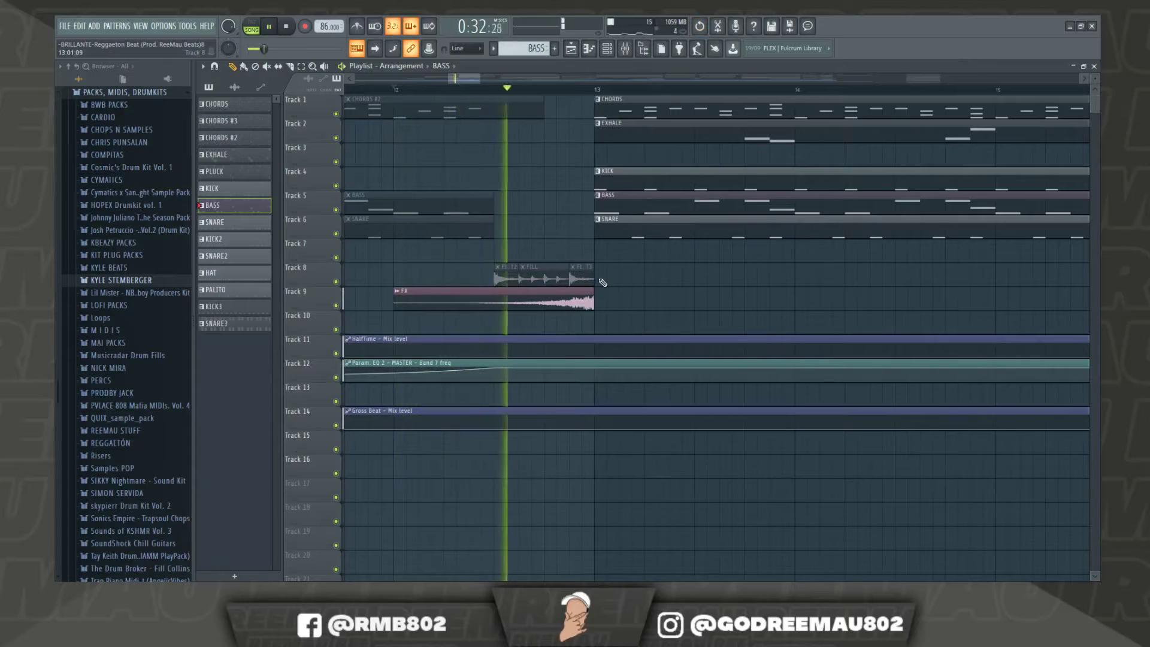
key(space)
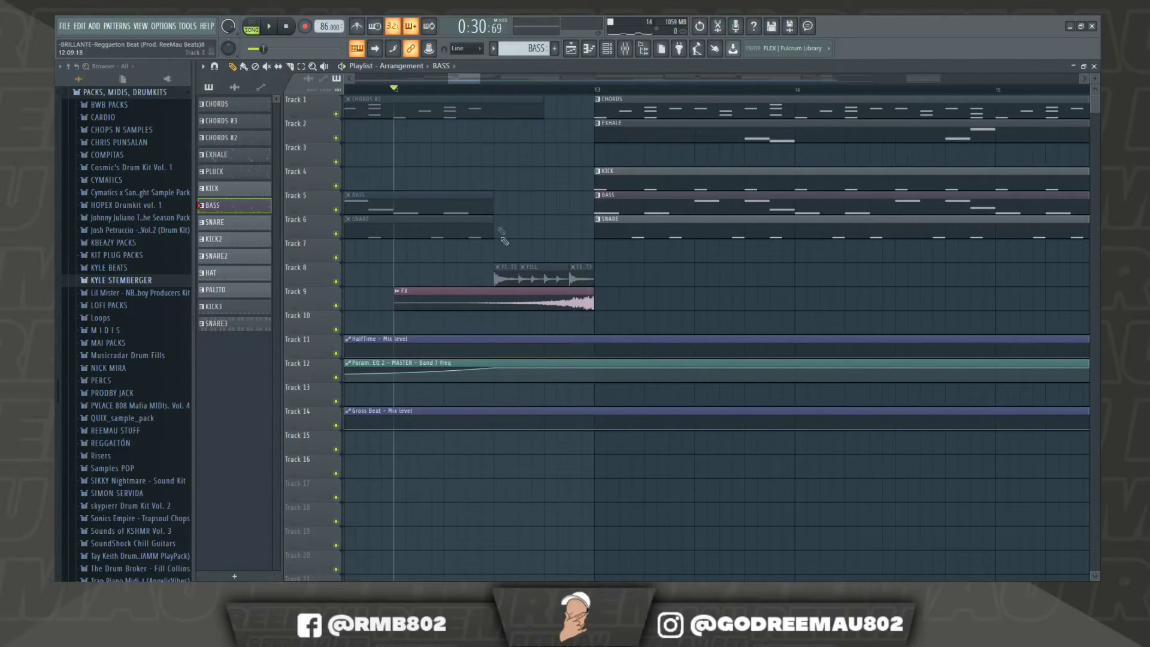
Unmute the fill clips on Track 8 and play them together with the FX clip
mouse_move(485, 266)
mouse_down()
mouse_move(563, 277)
mouse_move(576, 251)
mouse_up()
key(space)
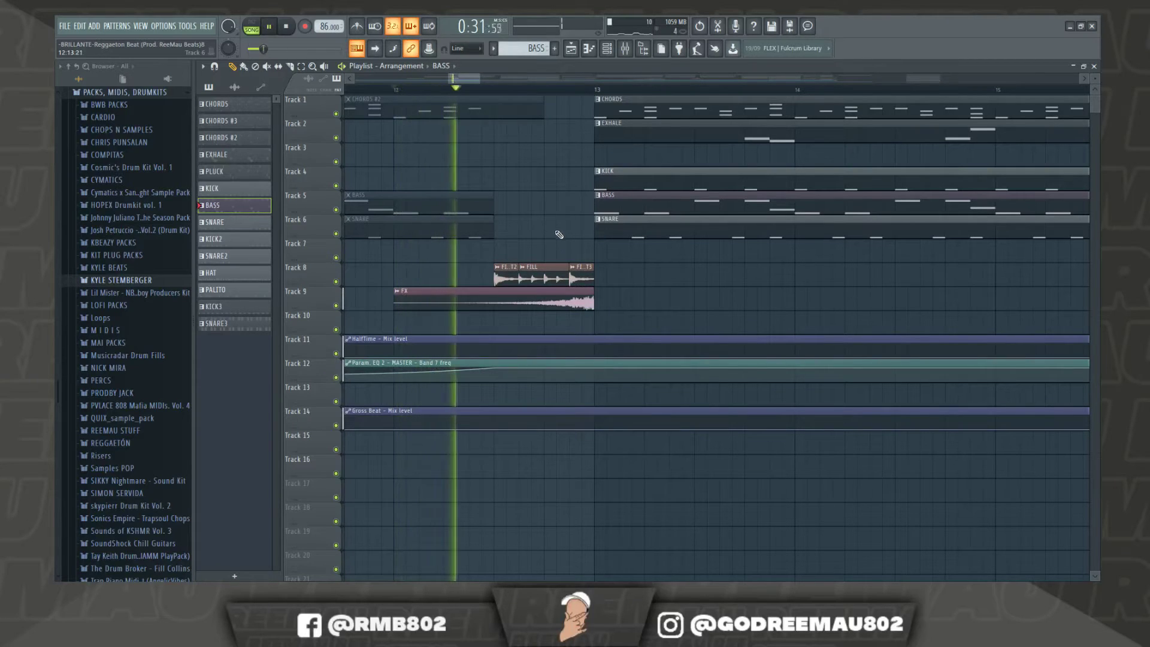
key(space)
Set the playback position to the start of the RISER clip, mute the CHORDS #2 clip above it and play the riser
scroll(502, 97, down, 3)
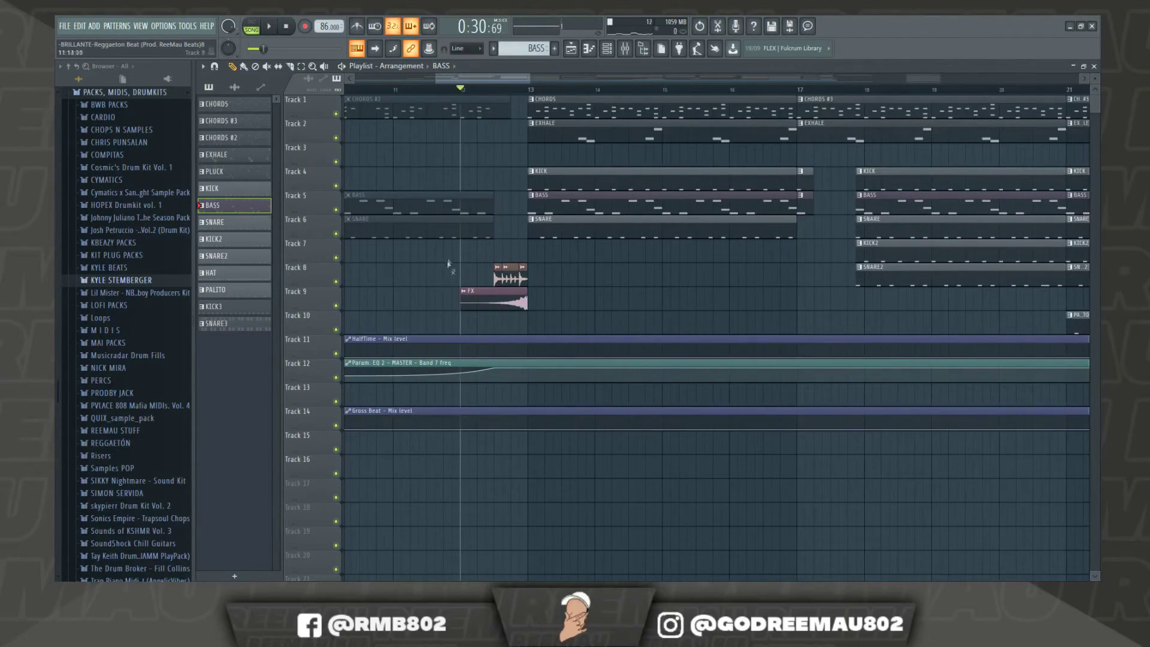
scroll(399, 86, down, 3)
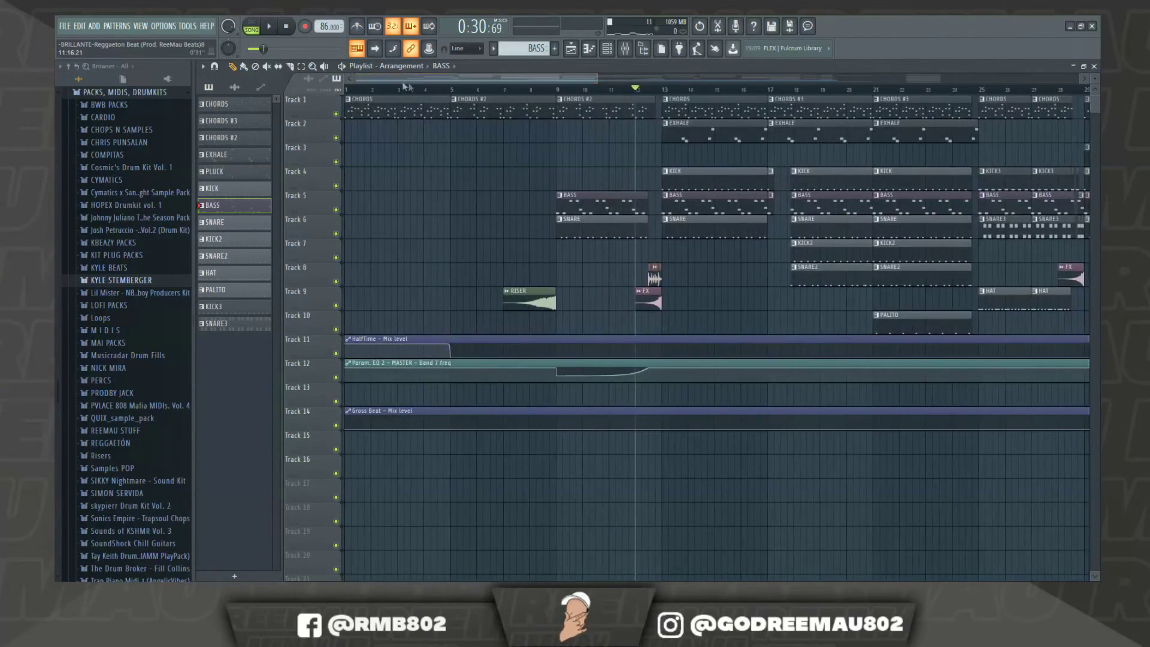
click(507, 97)
scroll(566, 96, up, 5)
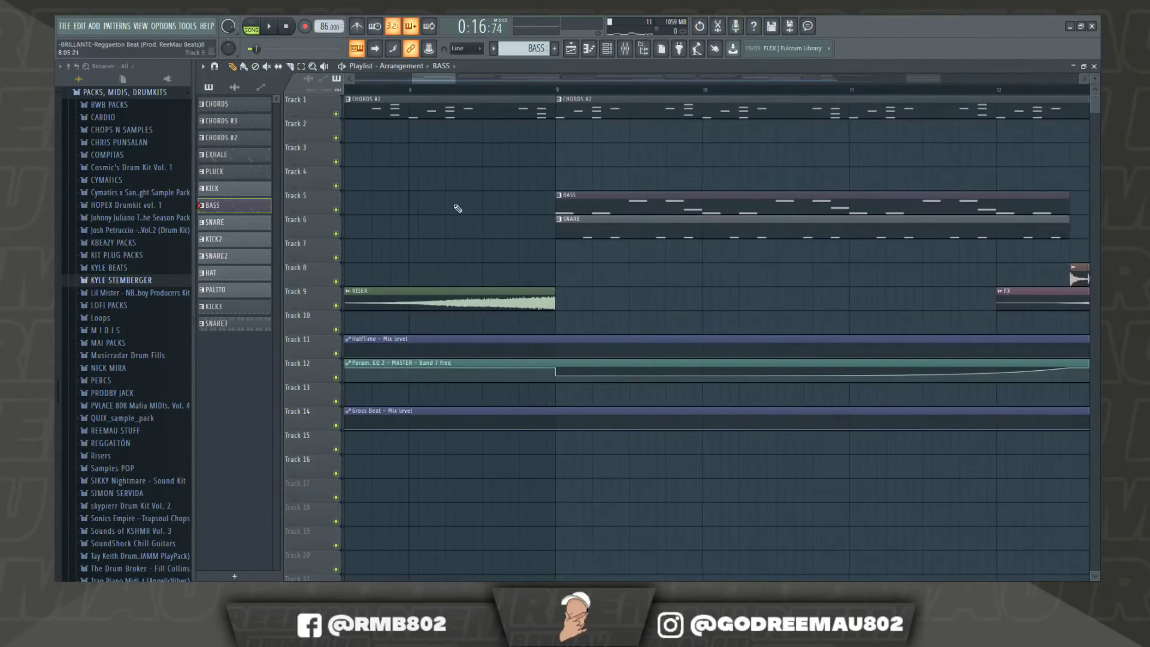
alt+right_click(470, 111)
key(space)
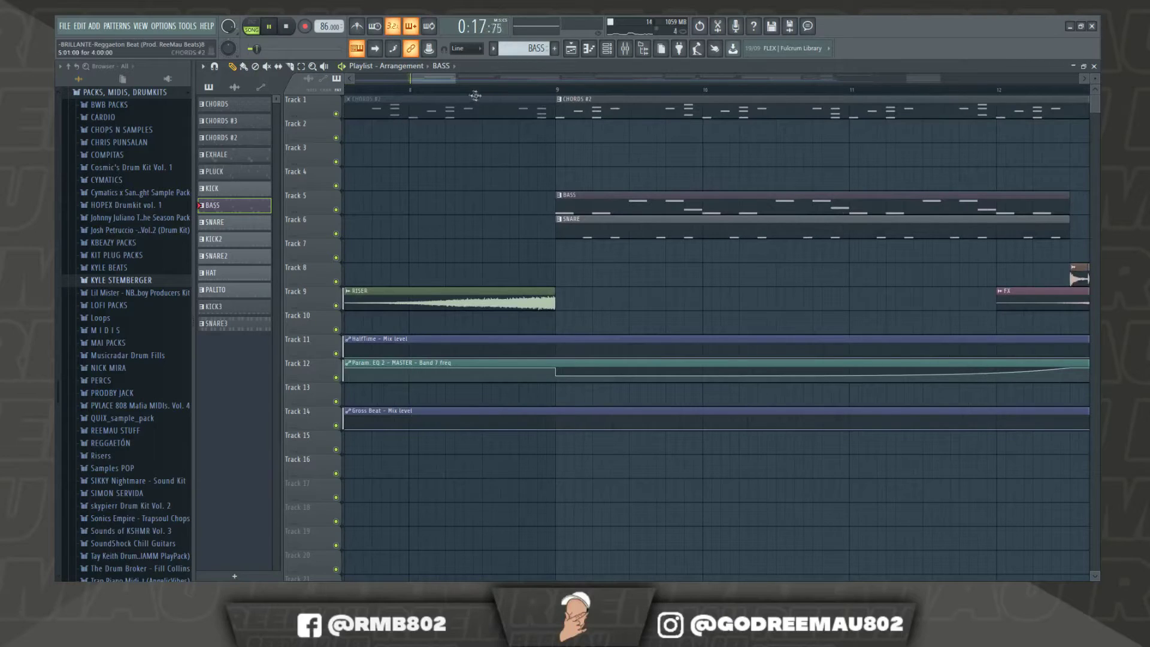
Mute the BASS and SNARE clips that start at bar 9 and stop the riser's playback
alt+right_click(554, 231)
alt+right_click(559, 201)
key(space)
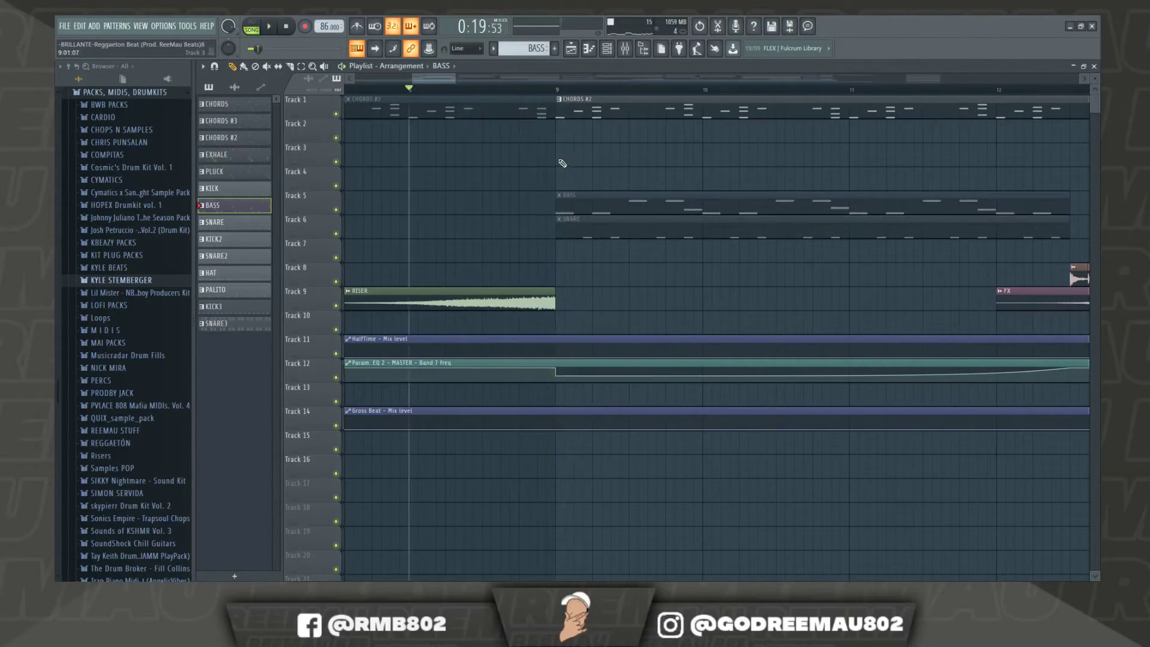
Unmute the BASS and SNARE clips at bar 9 and the CHORDS #2 clip above the riser
alt+right_click(567, 190)
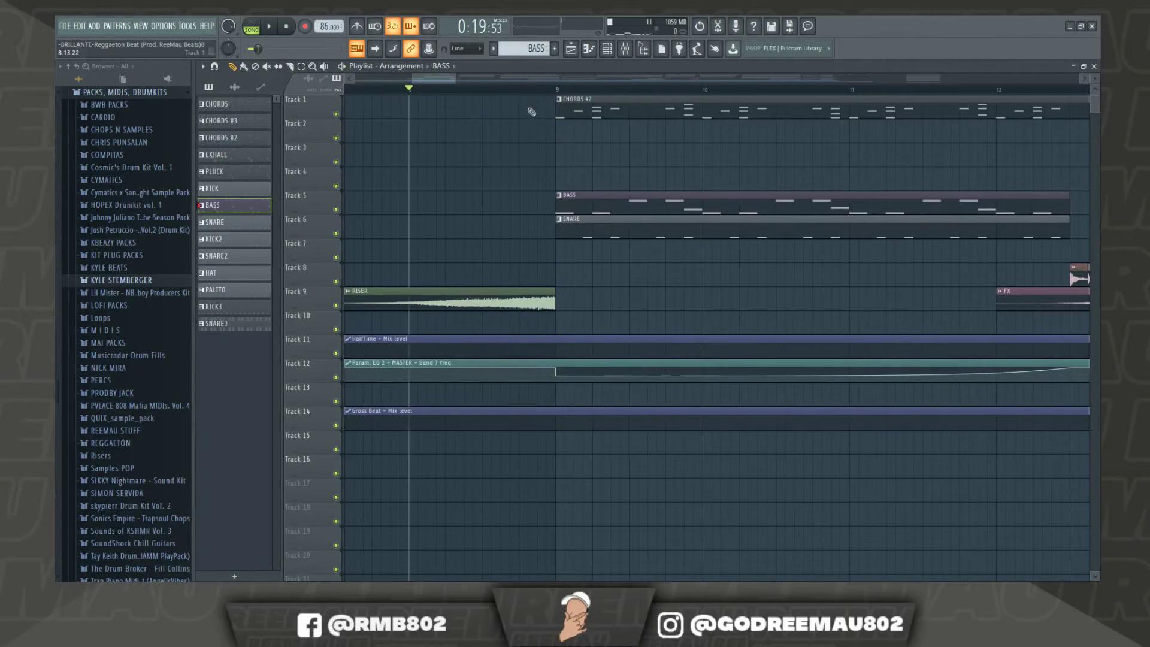
alt+right_click(536, 111)
Point out the Param. EQ 2 Band 7 freq automation on Track 12 and play its first filter sweep from bar 8
scroll(559, 94, down, 8)
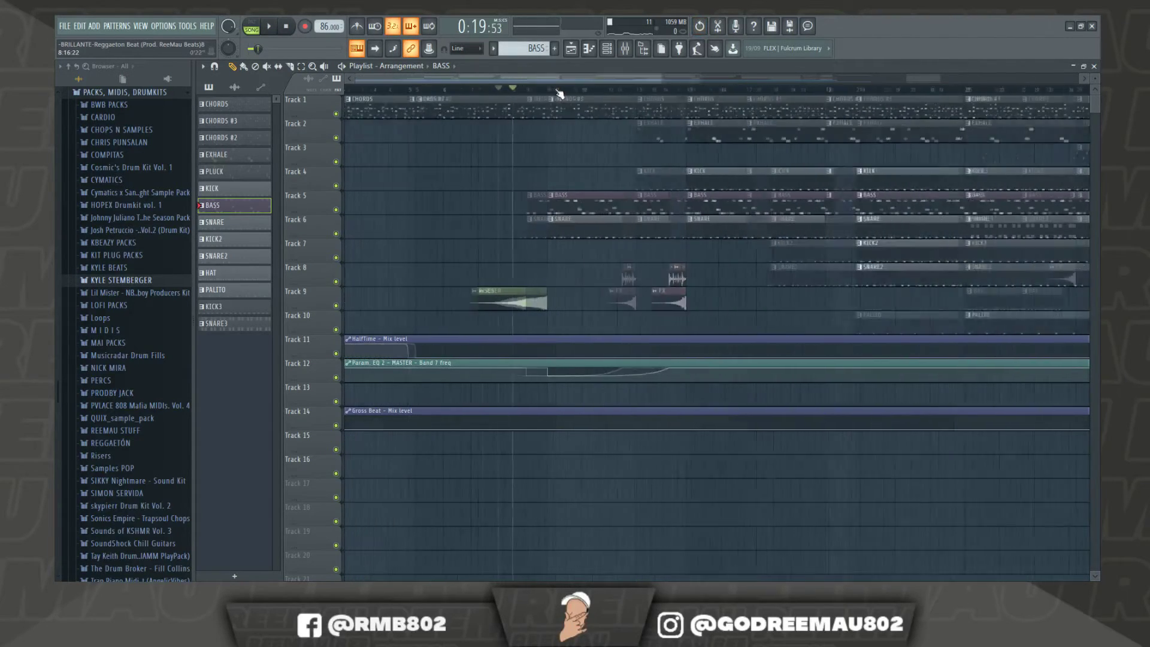
click(680, 379)
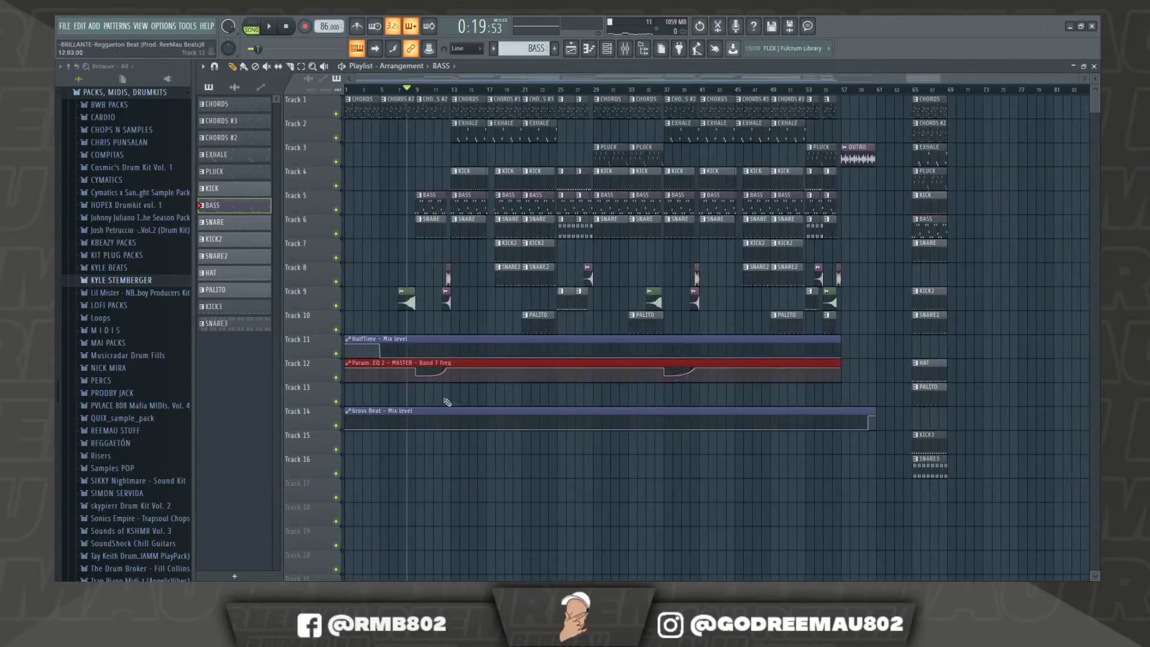
scroll(422, 89, up, 8)
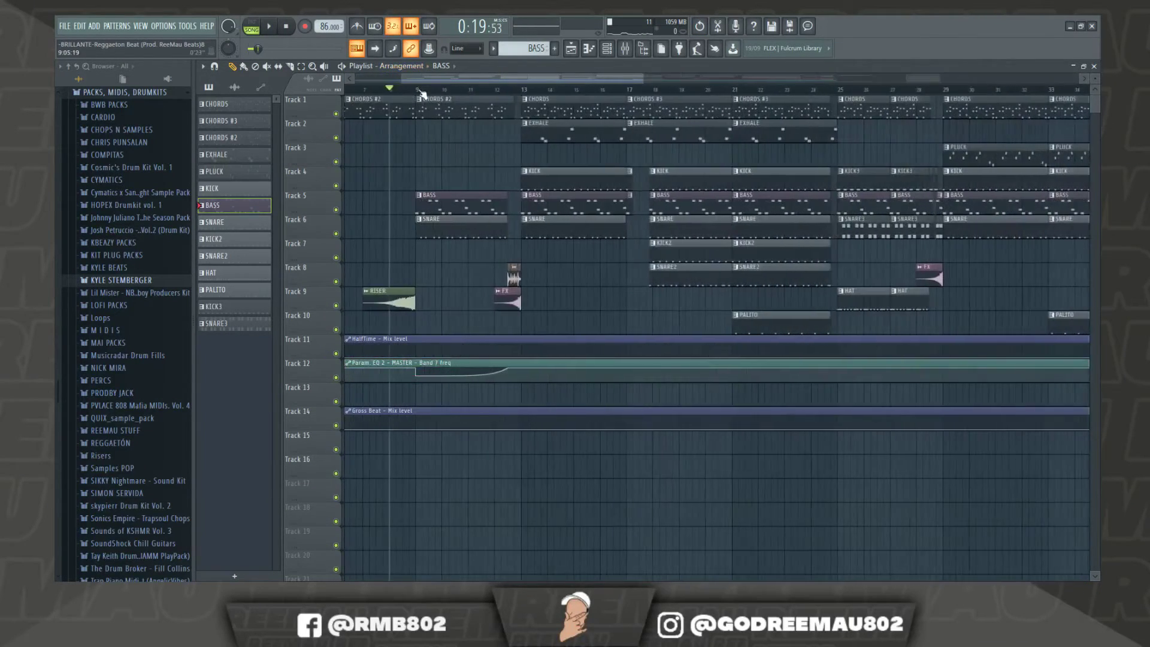
click(417, 90)
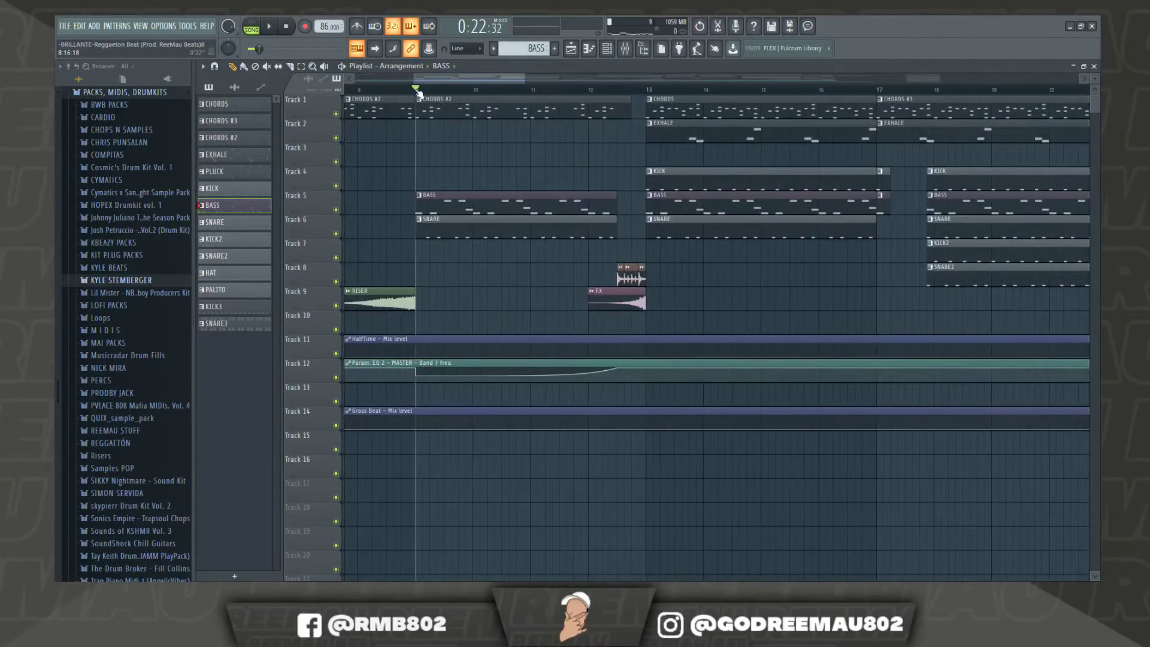
click(403, 90)
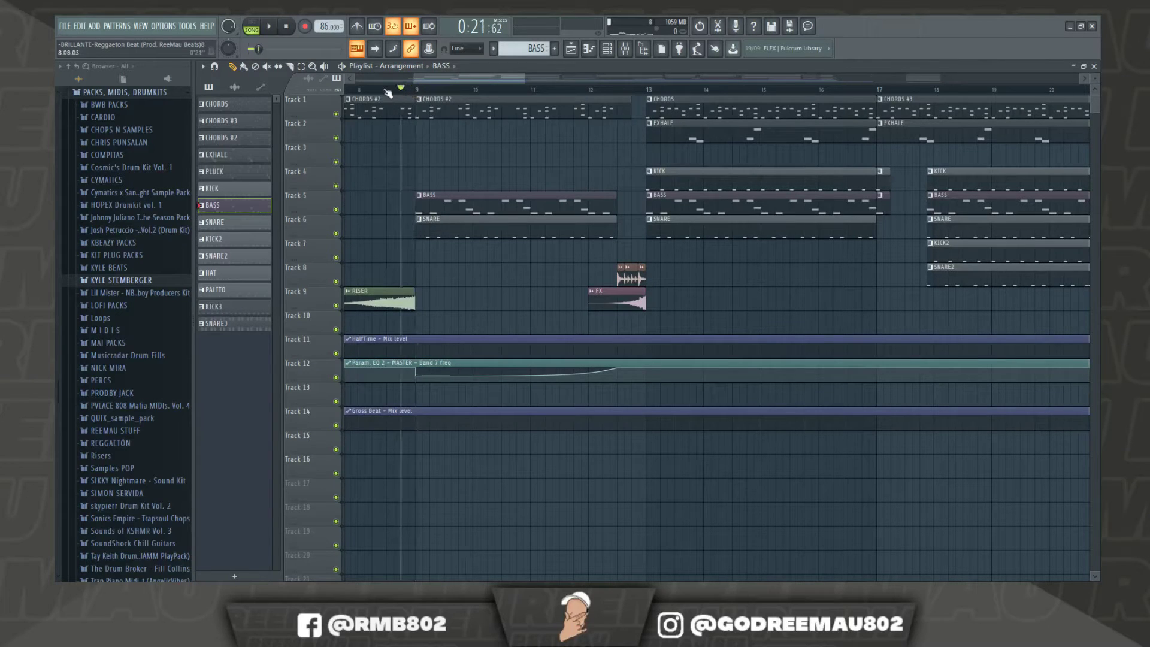
click(363, 90)
key(space)
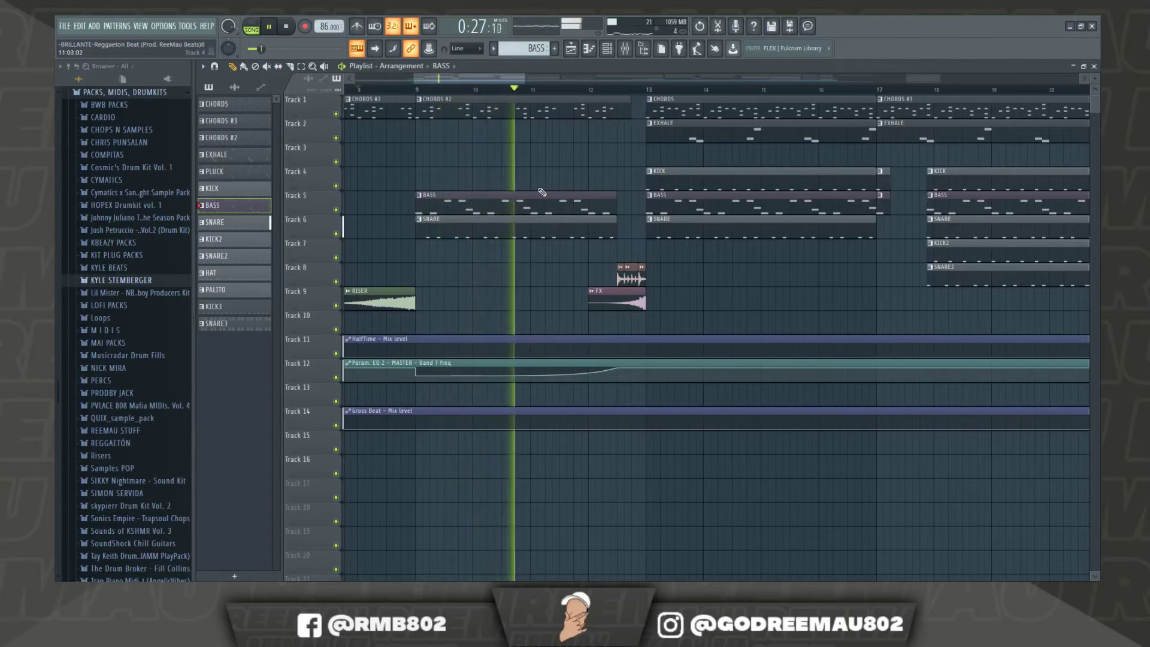
key(space)
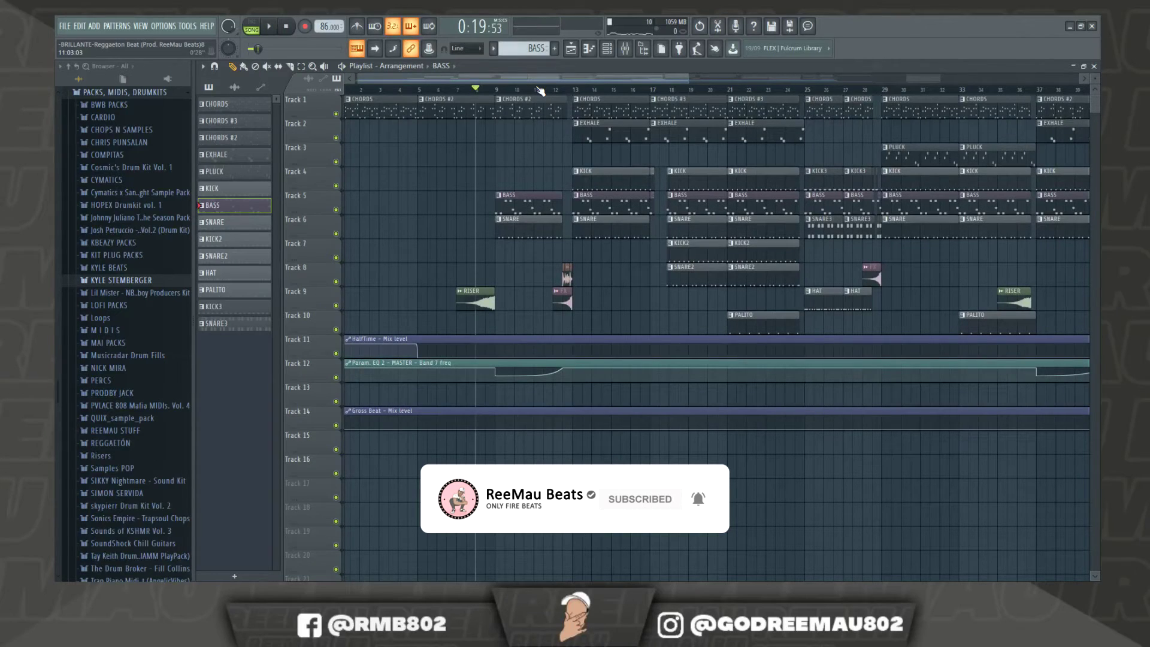
Inspect the OUTRO audio clip's time stretching and precomputed effects settings on Track 3, and close them
drag(500, 92, 767, 101)
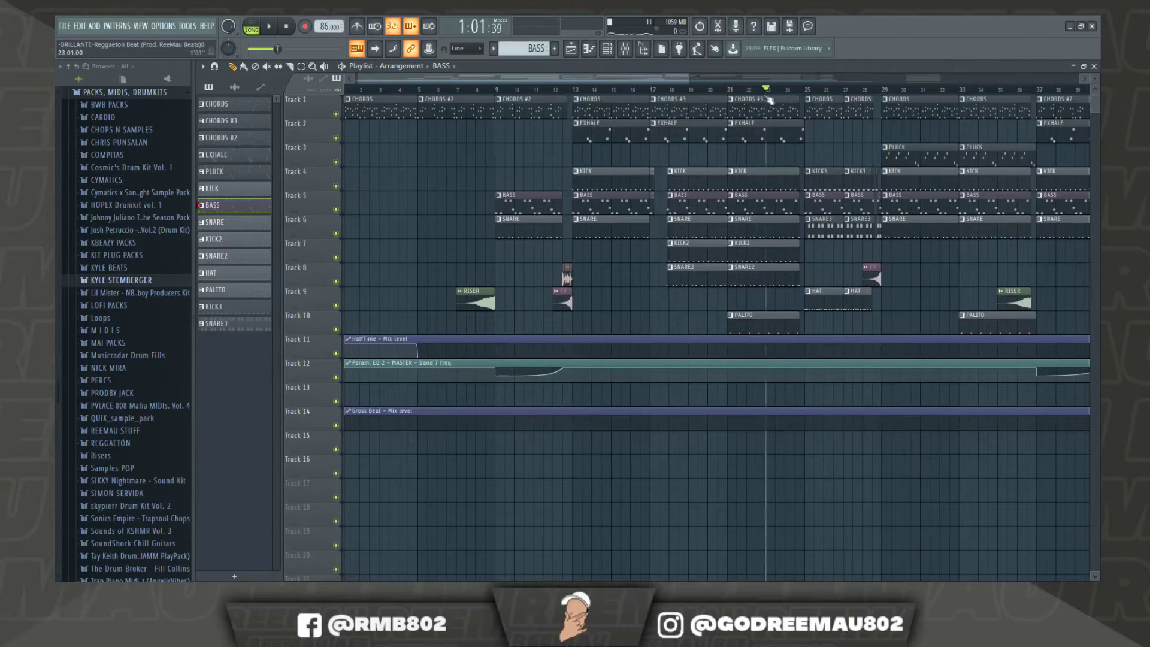
scroll(756, 93, down, 5)
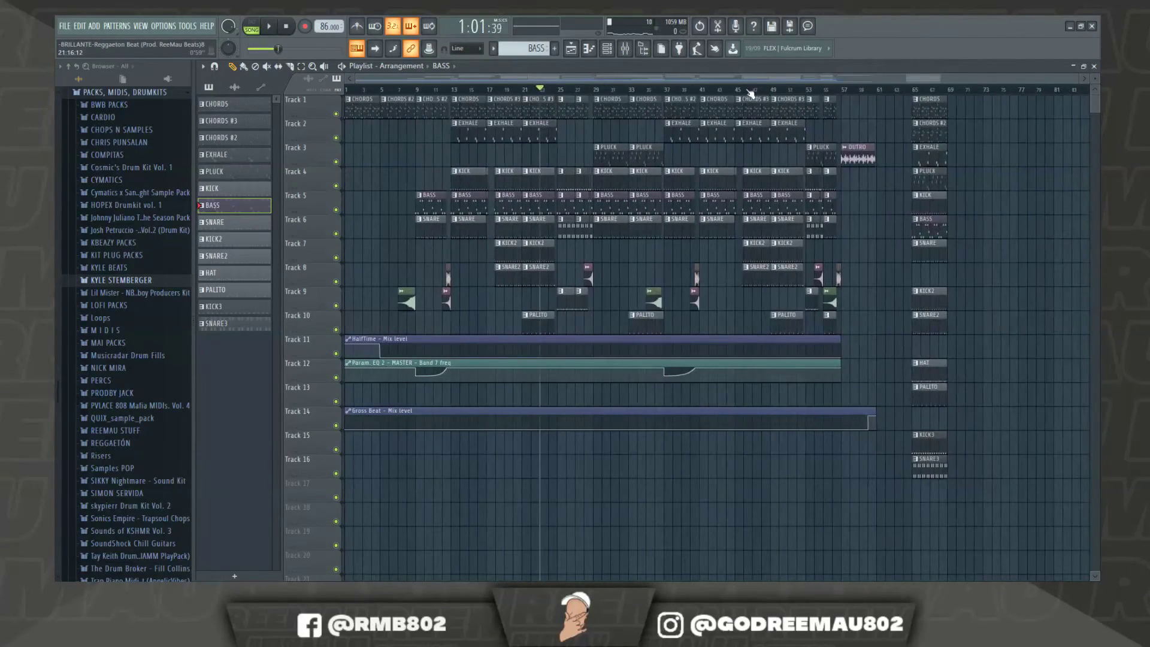
scroll(886, 90, up, 8)
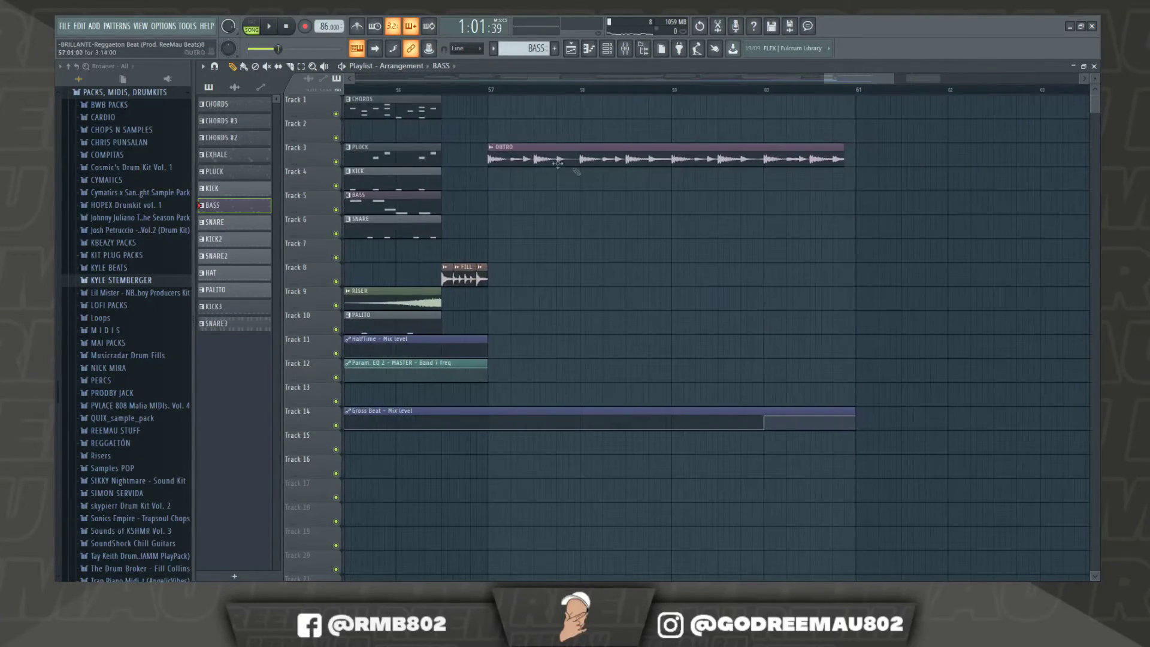
drag(517, 144, 852, 167)
double_click(550, 161)
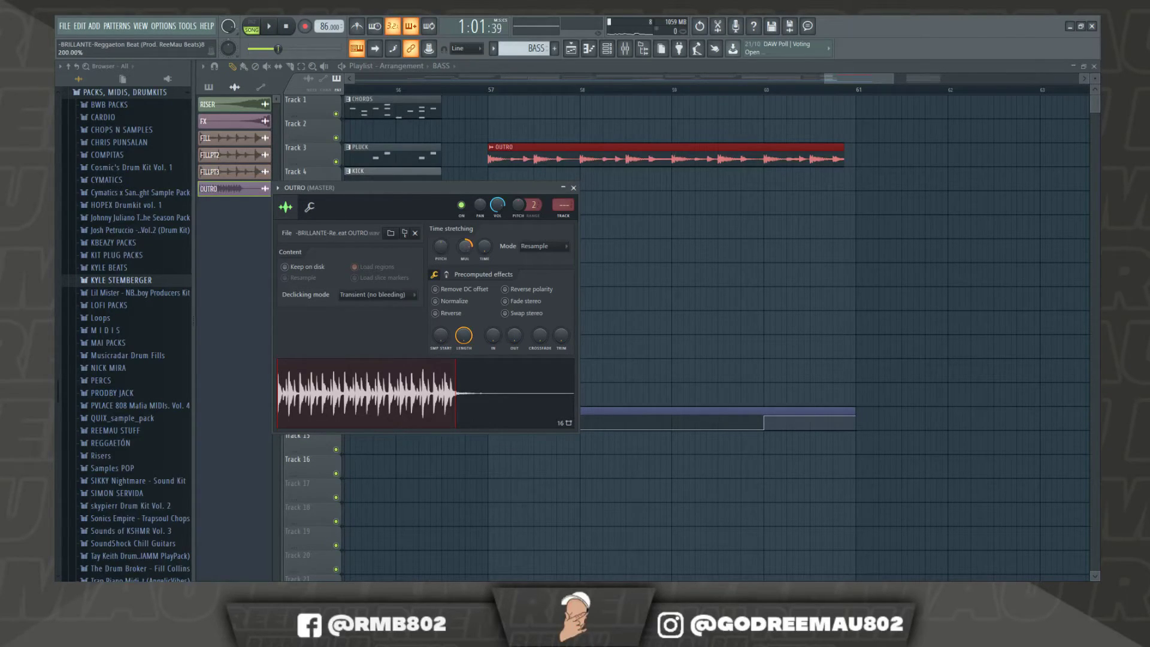
click(573, 187)
Play the ending from the middle of bar 56, through the fill on Track 8 and the OUTRO clip
click(444, 91)
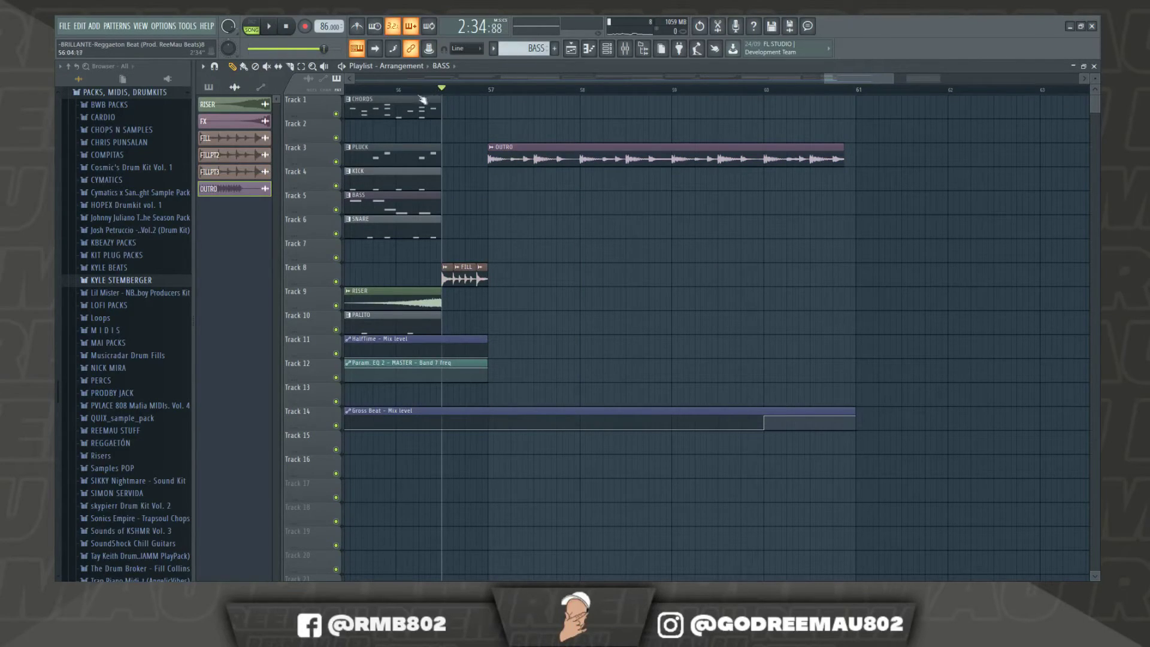
key(space)
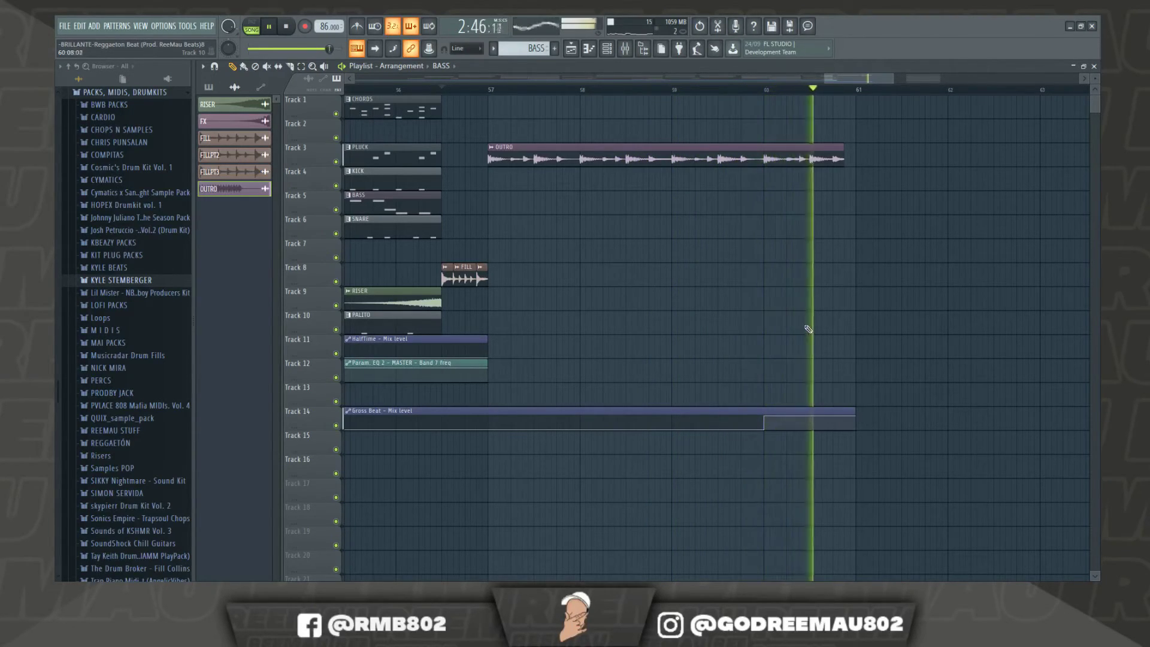
key(space)
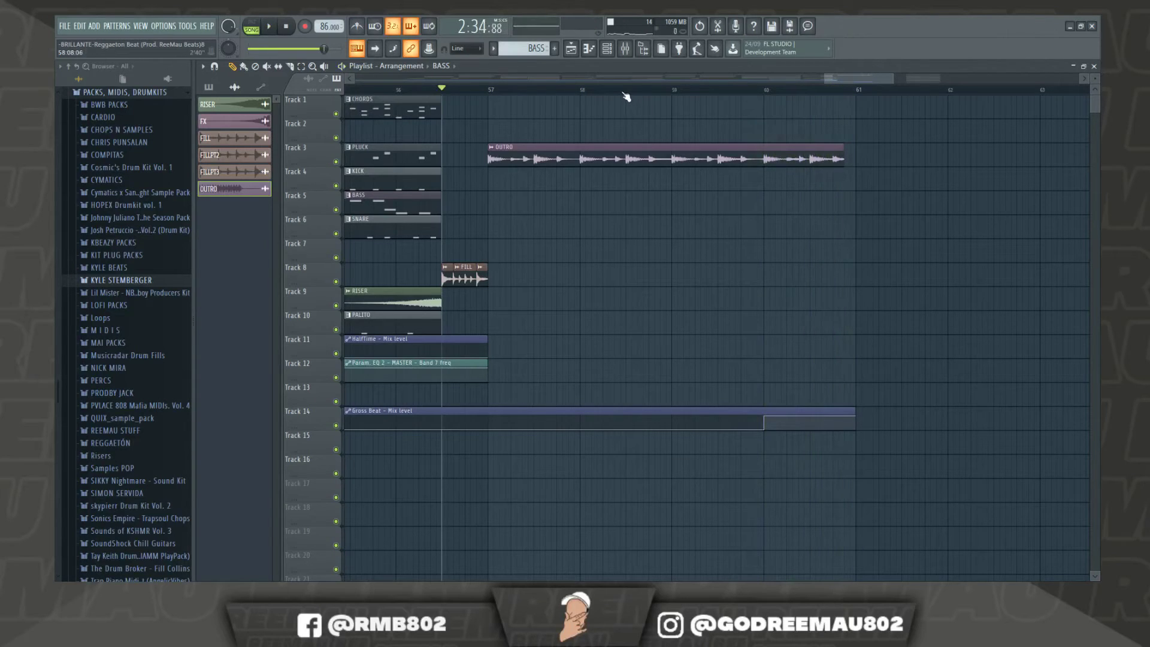
scroll(626, 97, down, 5)
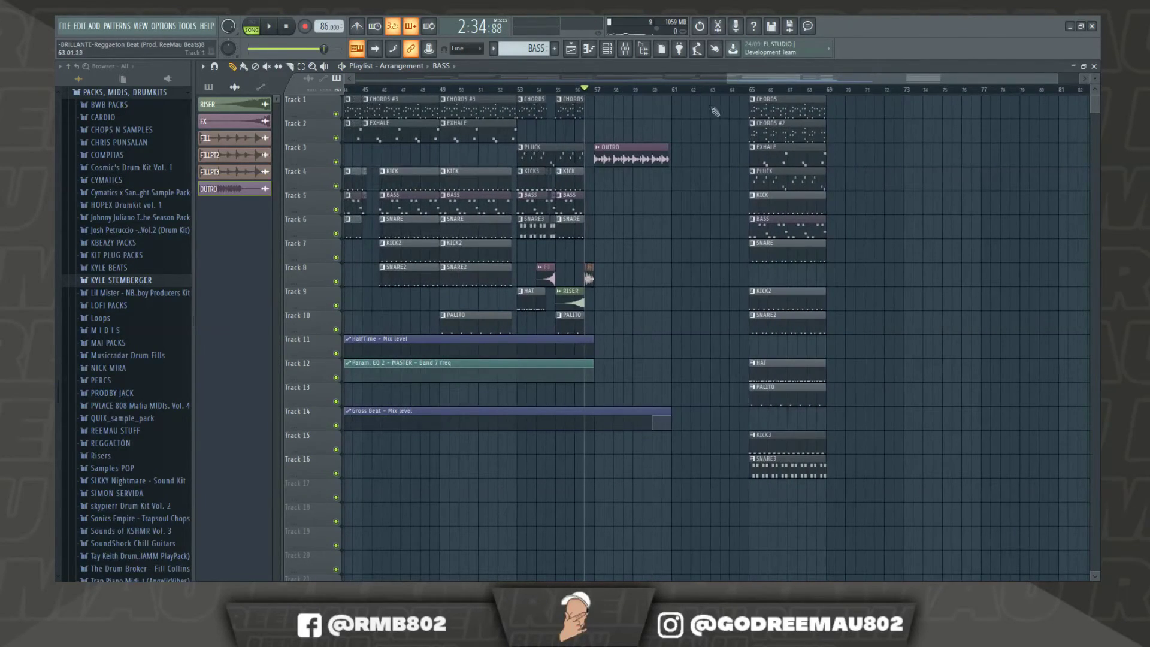
scroll(709, 92, down, 5)
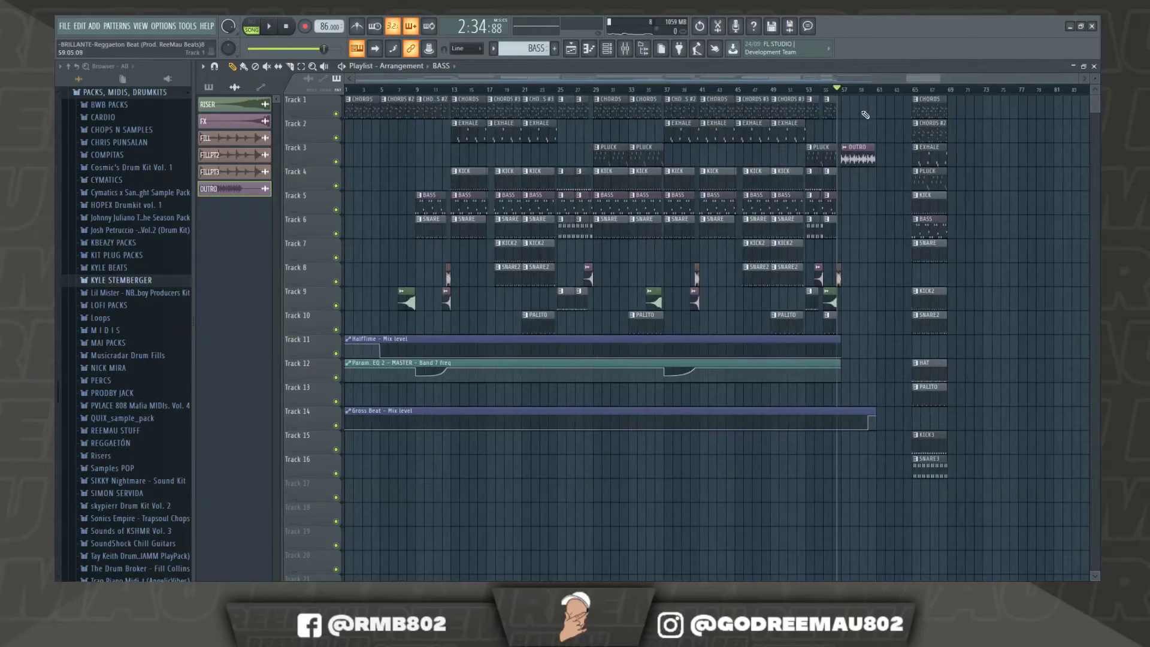